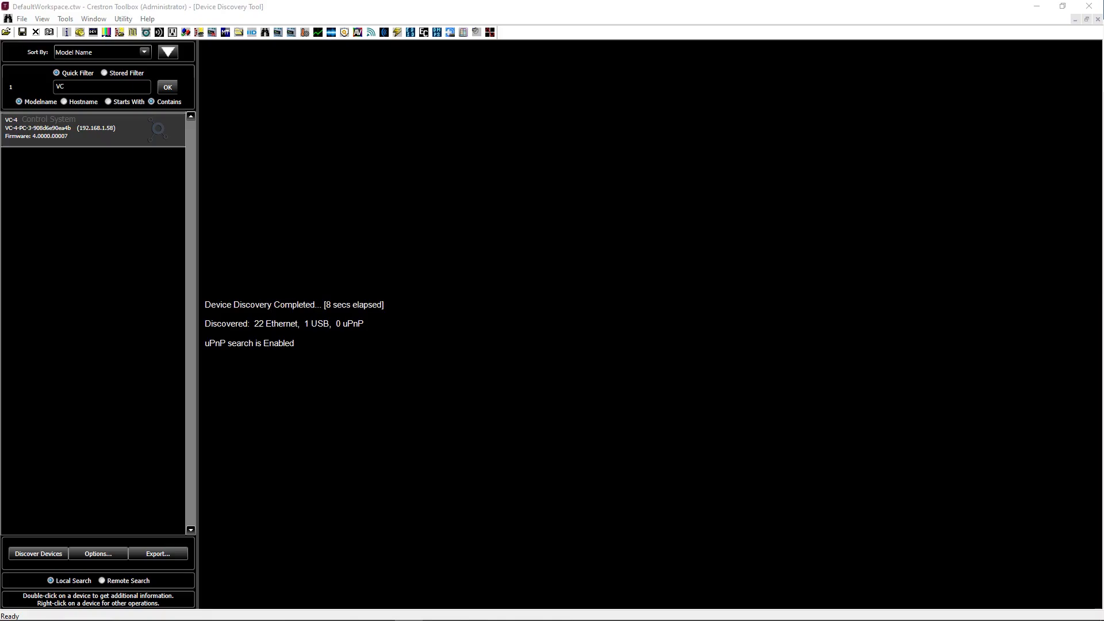
Open the Device Discovery Tool and copy the IP address of the VC-4 control system
{"action": "left_click", "coordinate": [65, 19]}
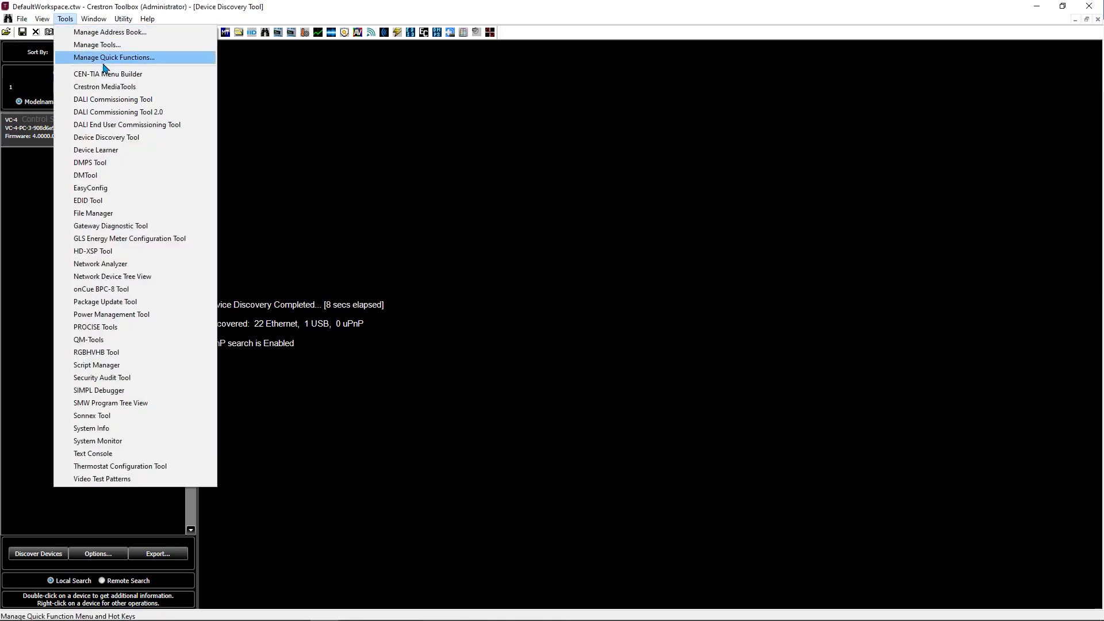
{"action": "left_click", "coordinate": [167, 143]}
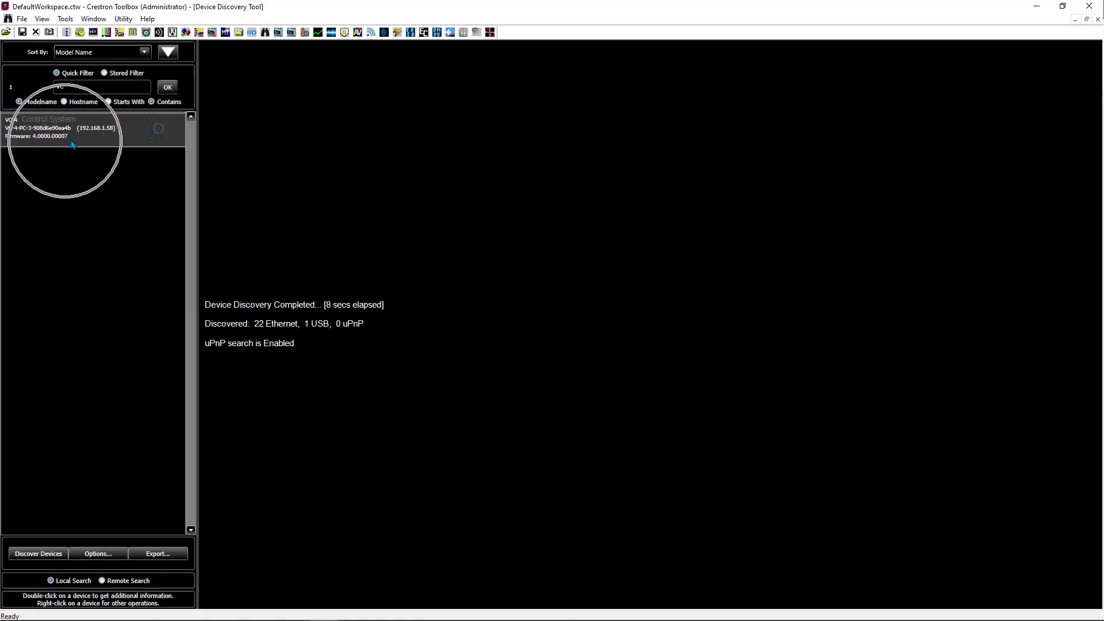
{"action": "right_click", "coordinate": [115, 127]}
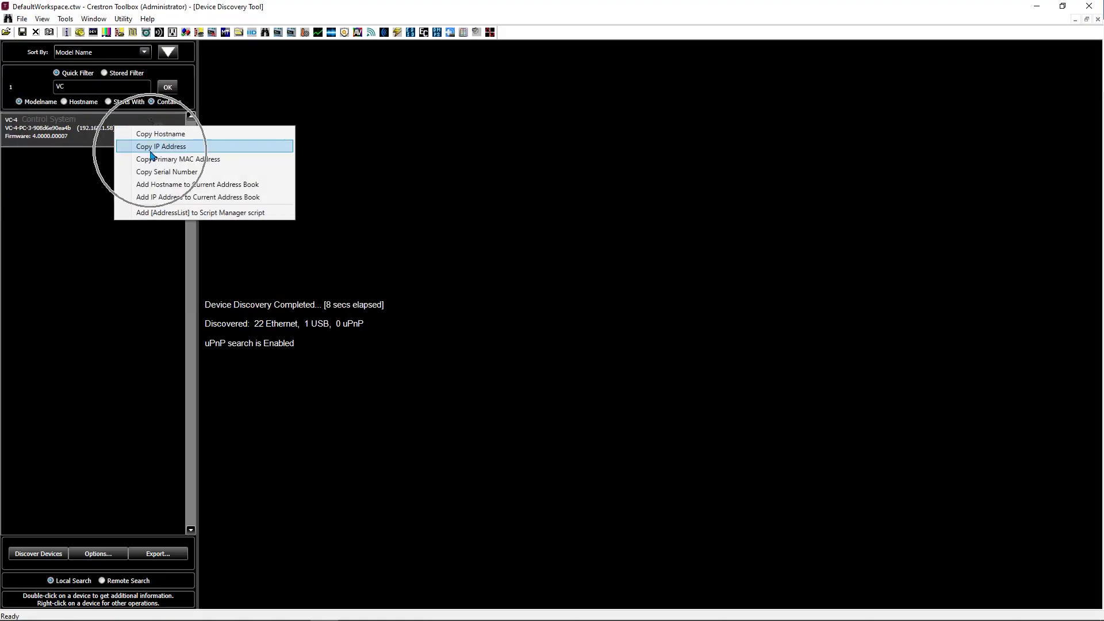
{"action": "left_click", "coordinate": [204, 146]}
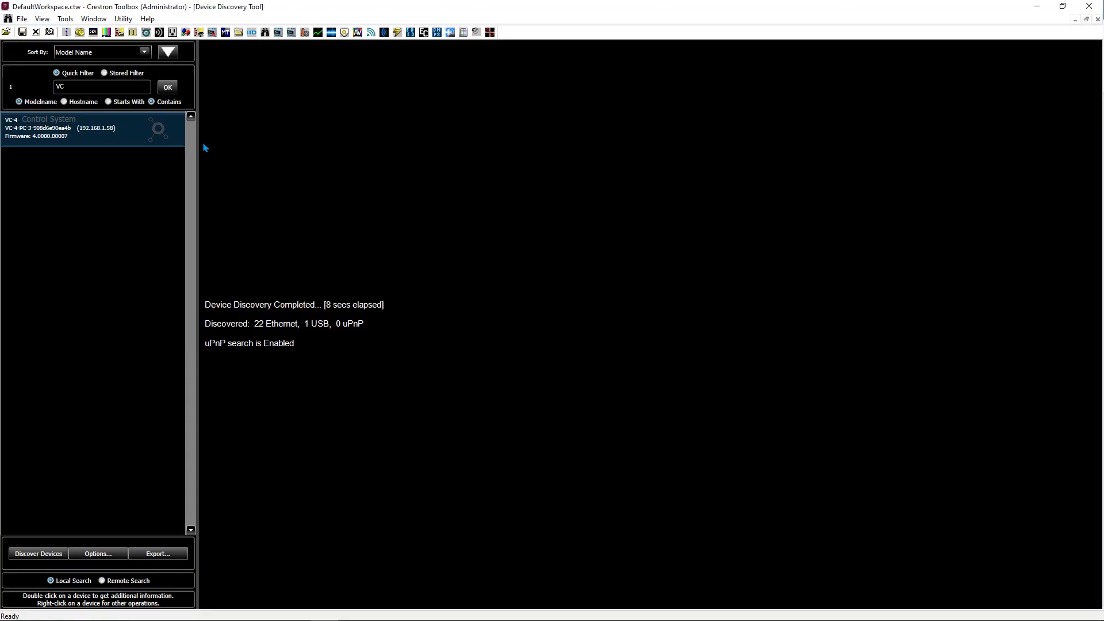
Switch to the Chrome browser and go to the copied IP address on port 9090 (192.168.1.58:9090)
{"action": "key", "text": "alt+Tab"}
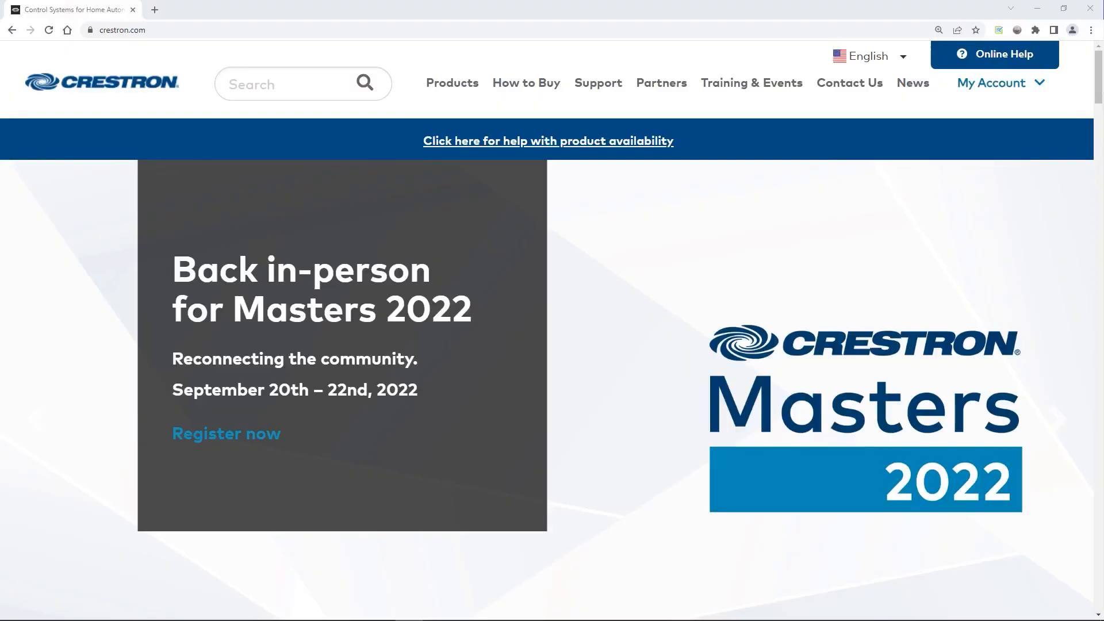
{"action": "left_click", "coordinate": [224, 31]}
{"action": "right_click", "coordinate": [226, 32]}
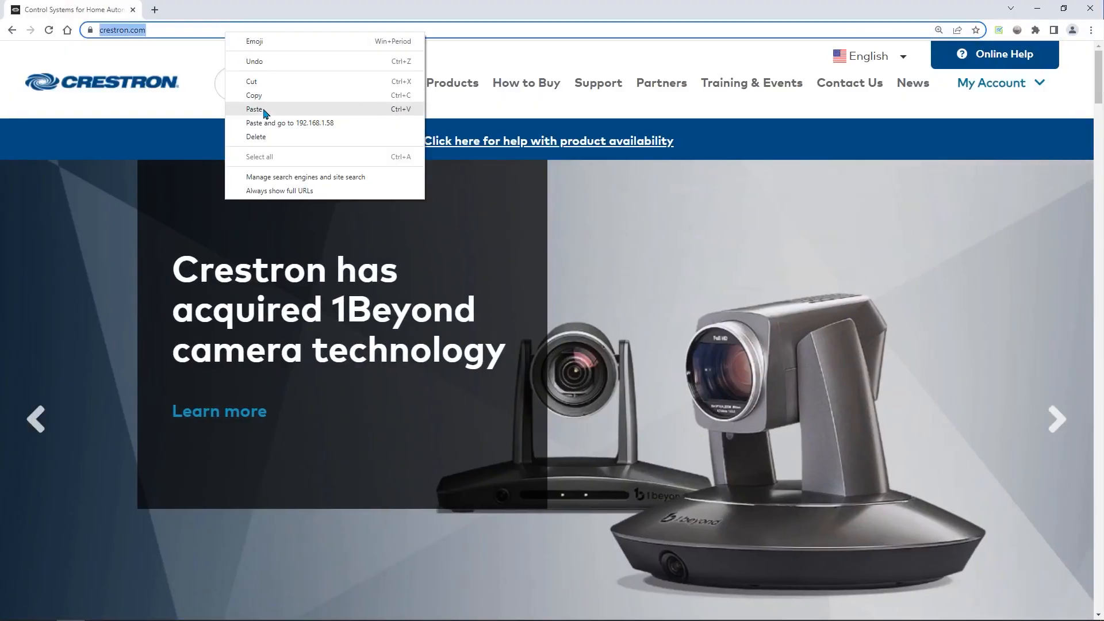
{"action": "left_click", "coordinate": [254, 109]}
{"action": "type", "text": ":9090"}
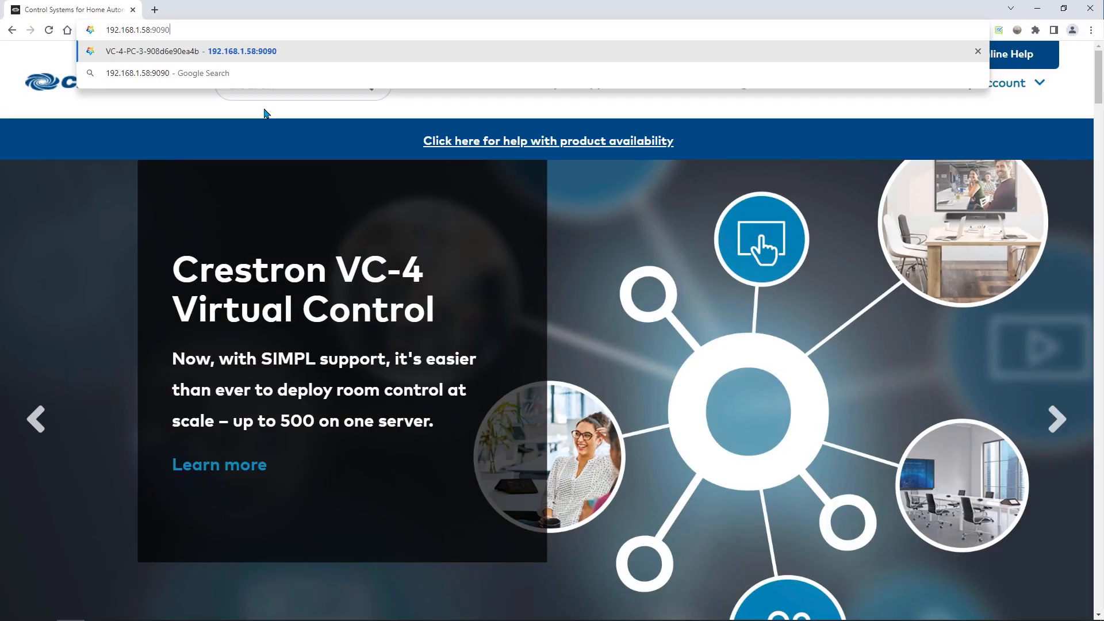
{"action": "key", "text": "Return"}
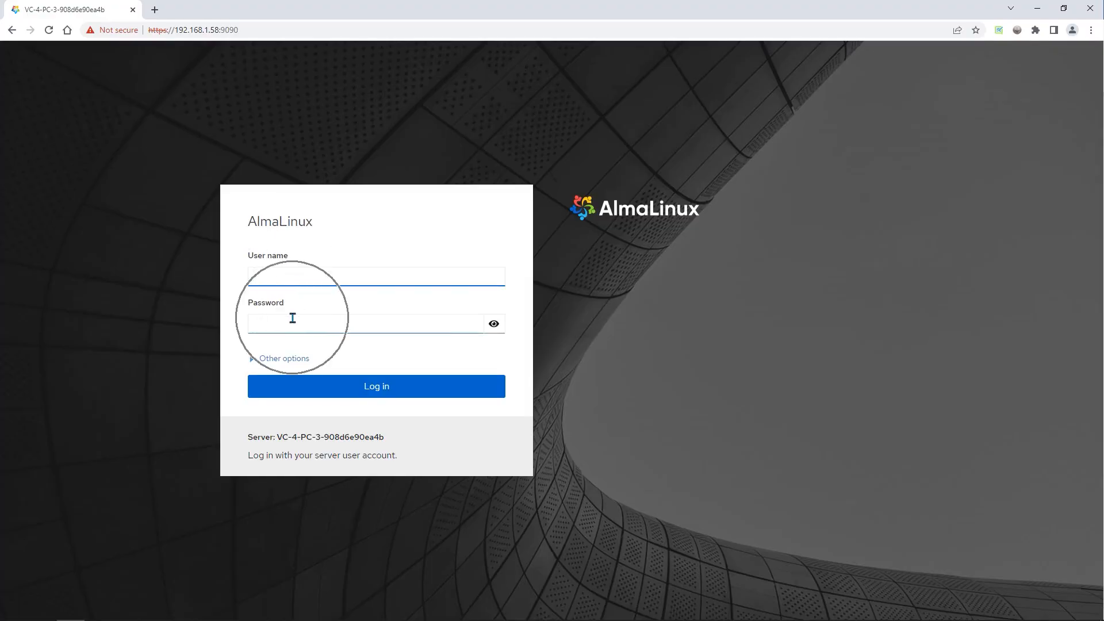
Make the password text visible and log in to AlmaLinux with the administrator user name and account password
{"action": "left_click", "coordinate": [493, 323]}
{"action": "left_click", "coordinate": [298, 276]}
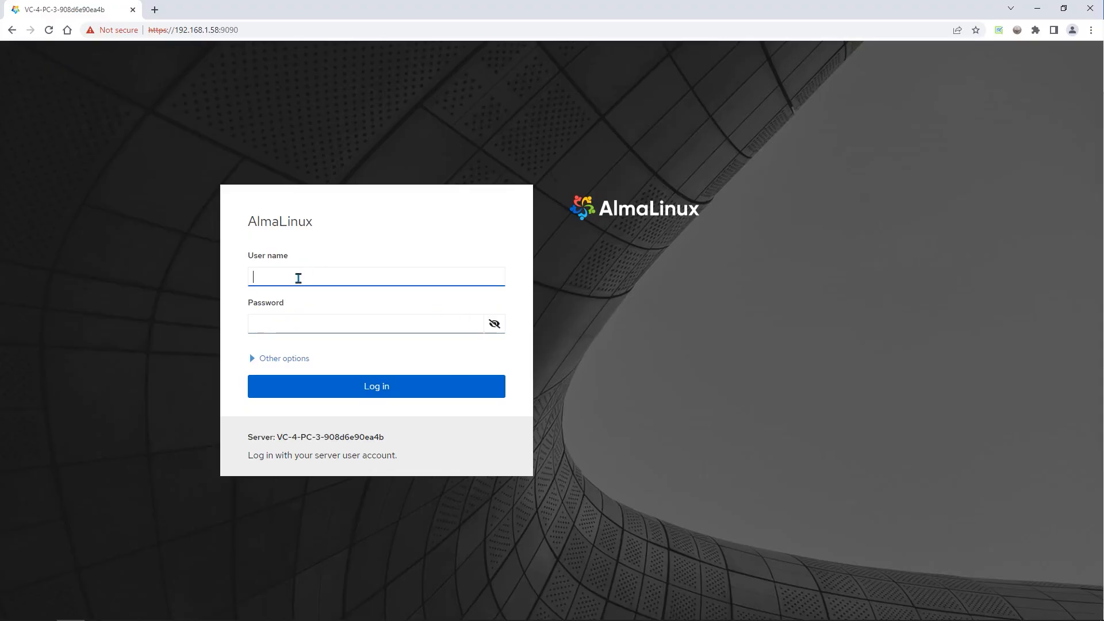
{"action": "type", "text": "admin"}
{"action": "key", "text": "Tab"}
{"action": "type", "text": "admin"}
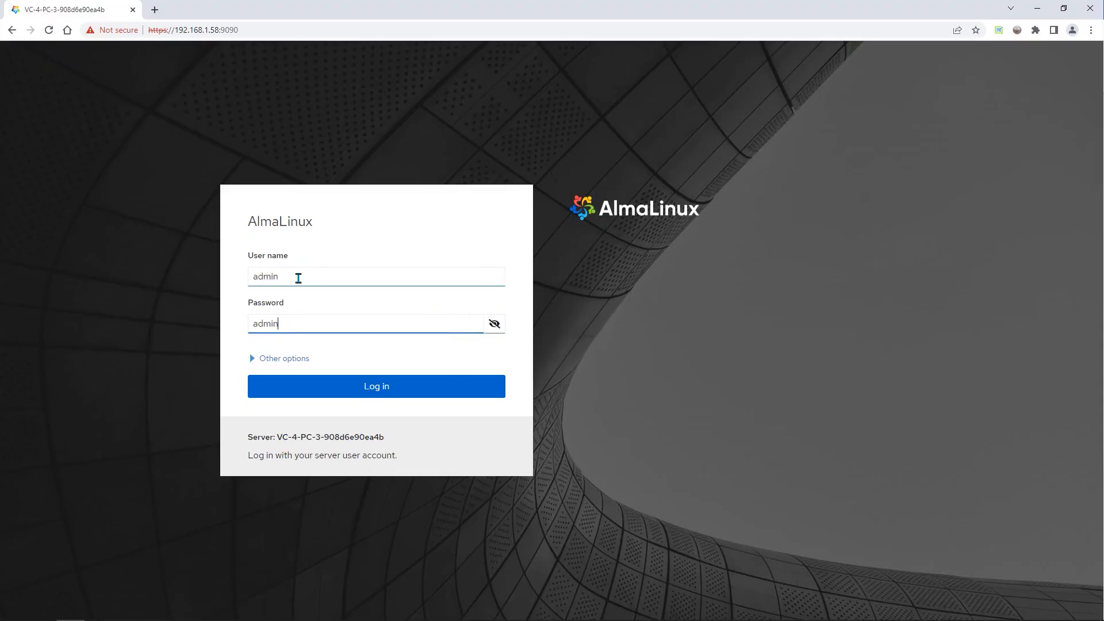
{"action": "left_click", "coordinate": [389, 397]}
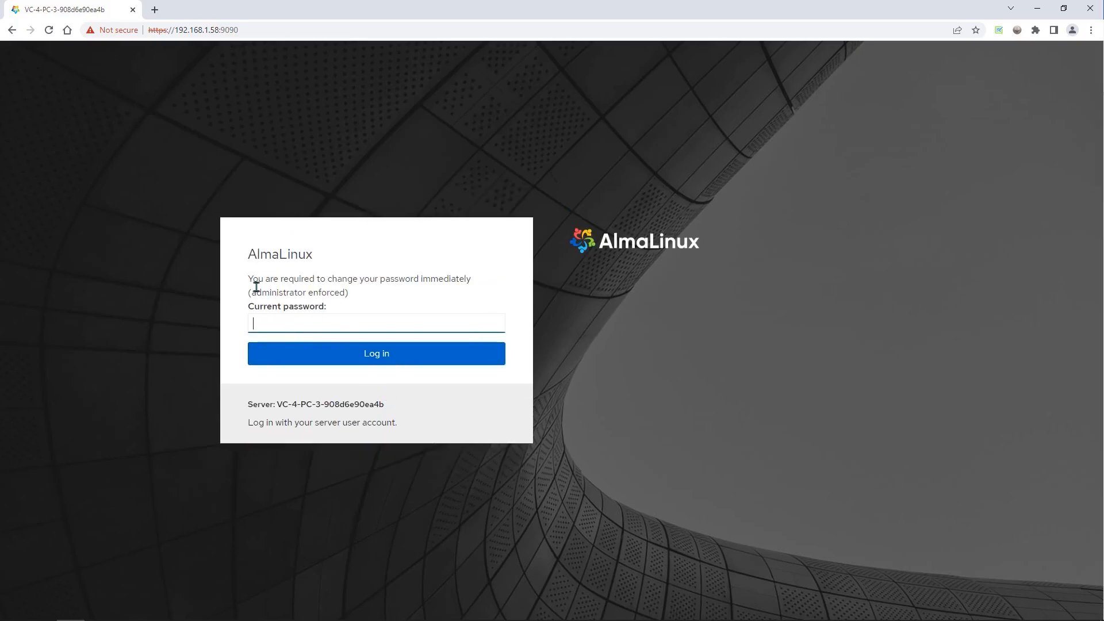
Replace the account password by entering the current password, the new password and its confirmation
{"action": "type", "text": "******"}
{"action": "left_click", "coordinate": [365, 356]}
{"action": "type", "text": "***********"}
{"action": "left_click", "coordinate": [370, 352]}
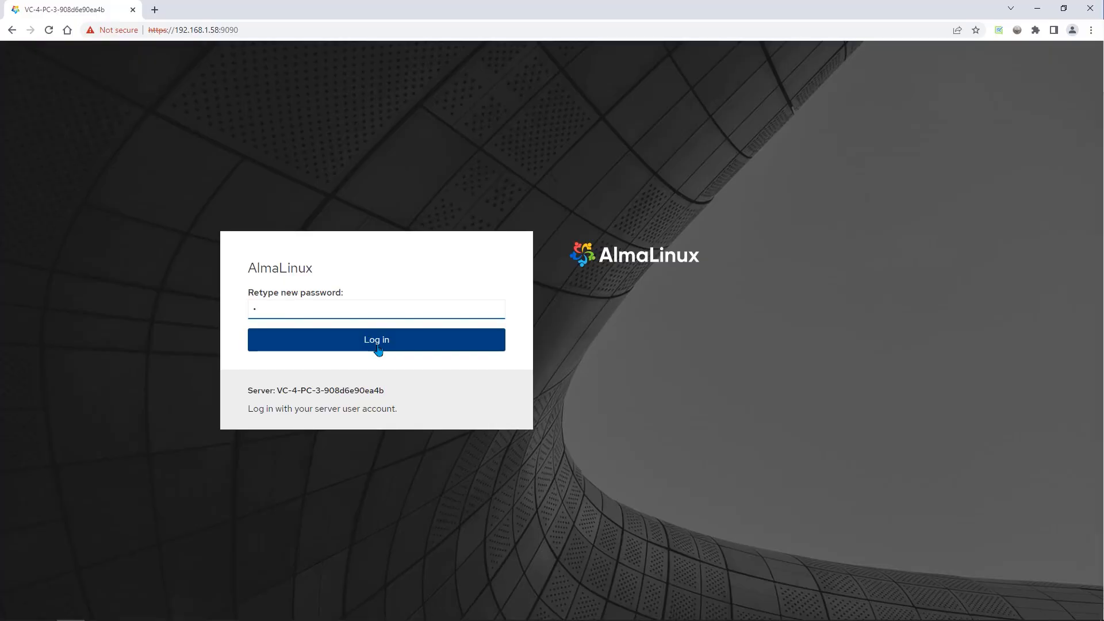
{"action": "type", "text": "***********"}
{"action": "left_click", "coordinate": [378, 350]}
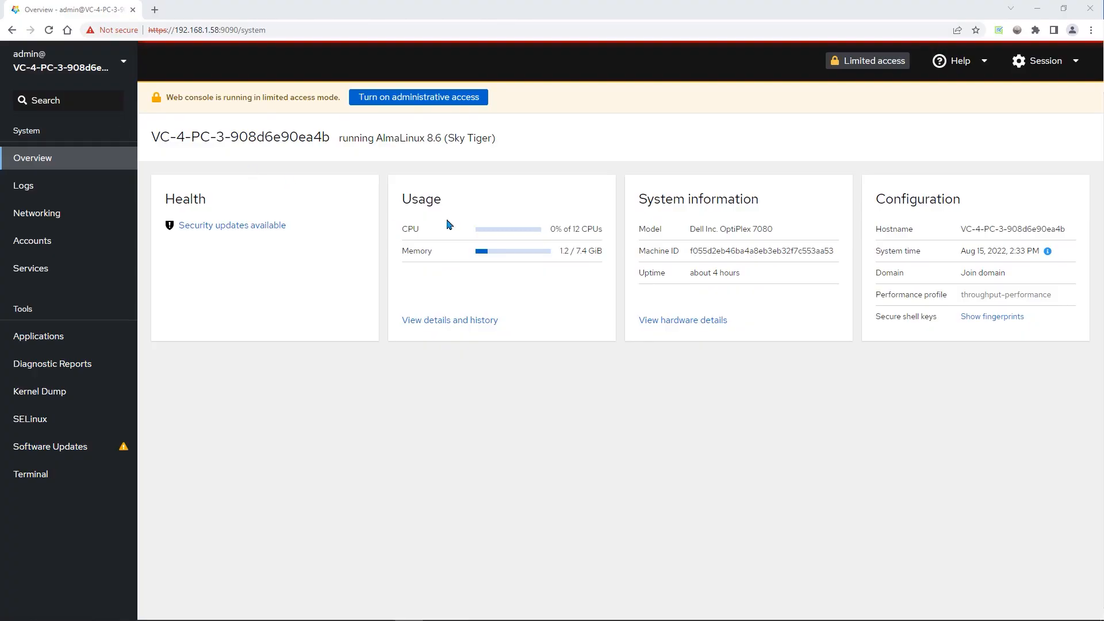
Turn on administrative access for the web console, authenticating with the account password
{"action": "left_click", "coordinate": [568, 376]}
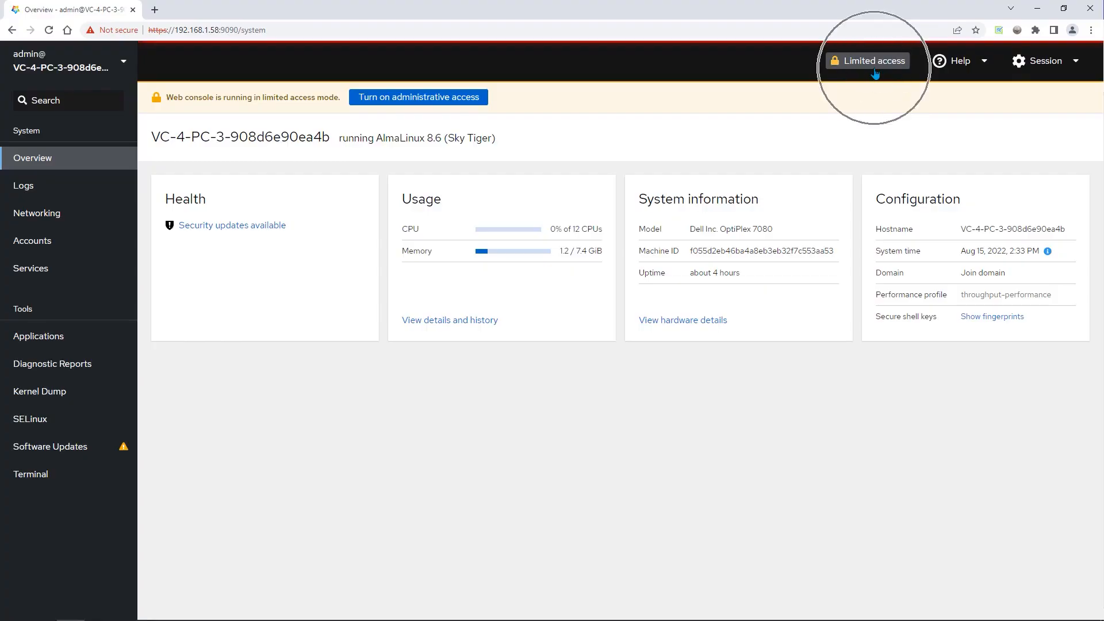
{"action": "left_click", "coordinate": [426, 102]}
{"action": "type", "text": "**********"}
{"action": "left_click", "coordinate": [423, 187]}
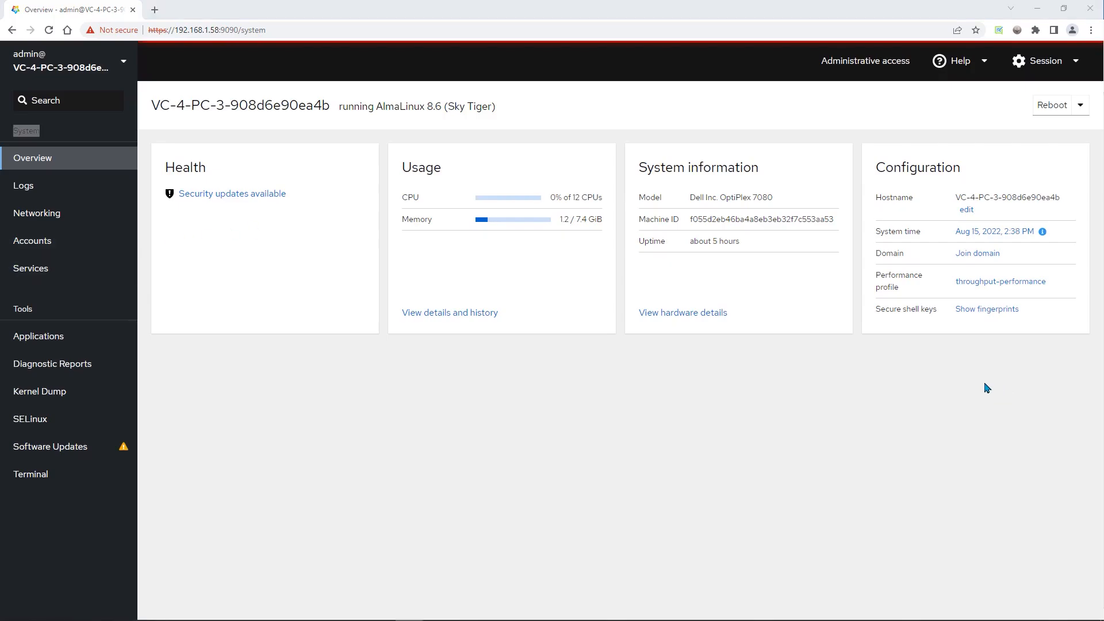
Examine the IPv4 settings of the eno2 network interface and close them without applying changes
{"action": "left_click", "coordinate": [80, 217]}
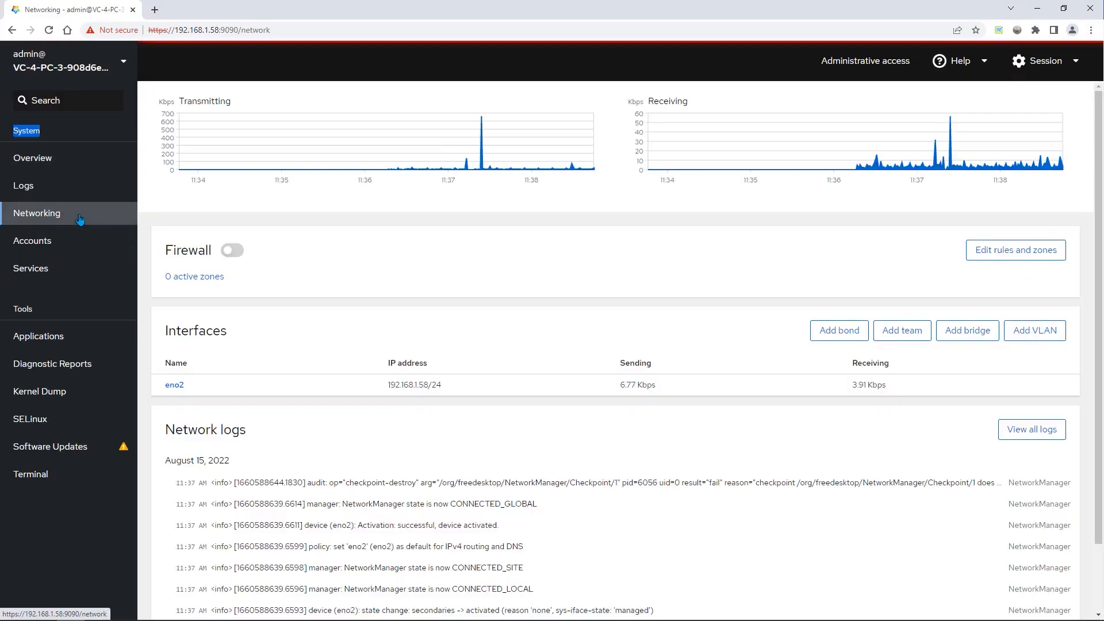
{"action": "left_click", "coordinate": [174, 389]}
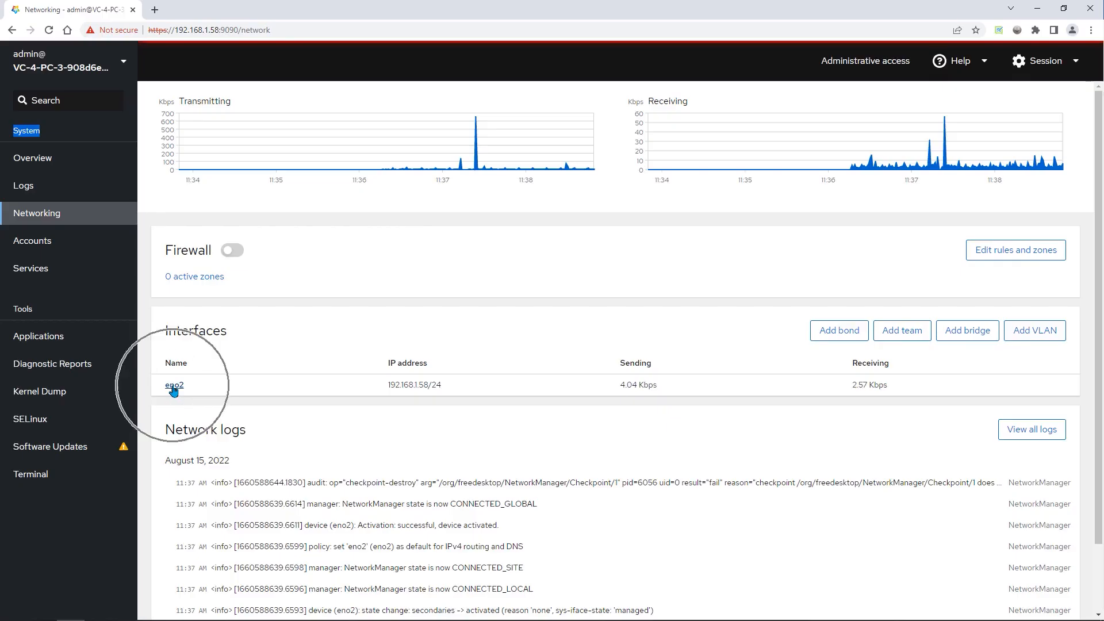
{"action": "left_click", "coordinate": [174, 389]}
{"action": "left_click", "coordinate": [173, 389]}
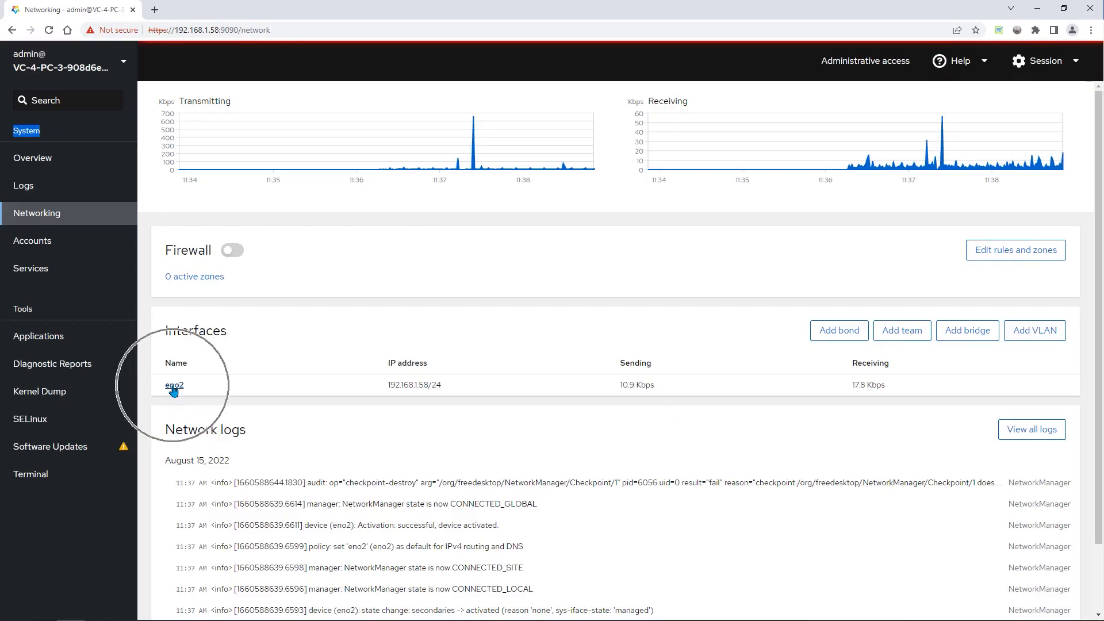
{"action": "left_click", "coordinate": [173, 389]}
{"action": "left_click", "coordinate": [174, 389]}
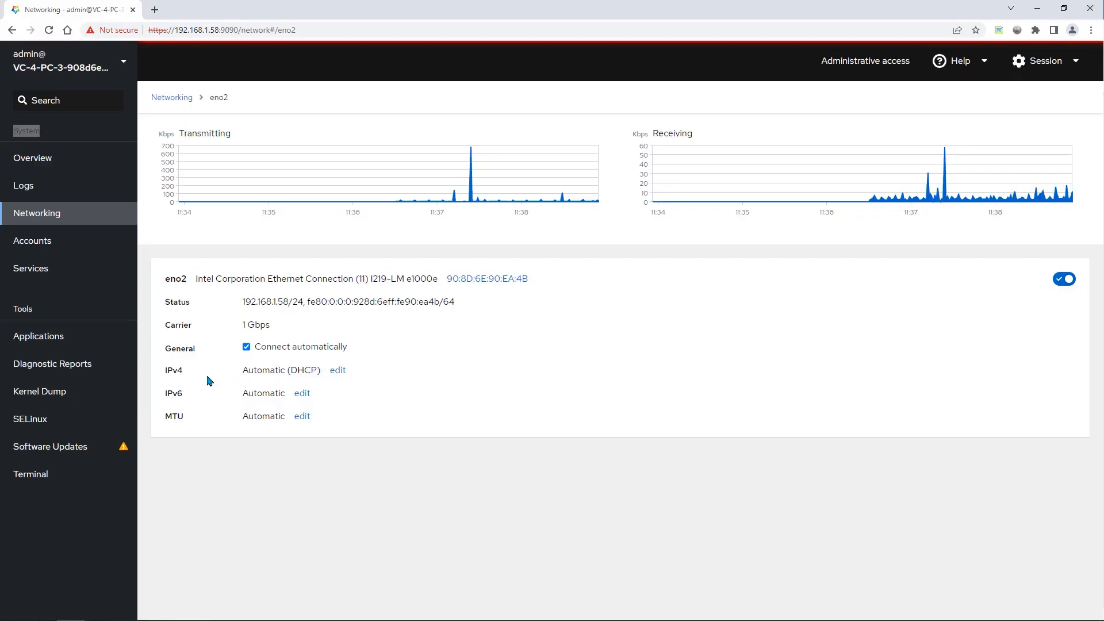
{"action": "left_click", "coordinate": [185, 382]}
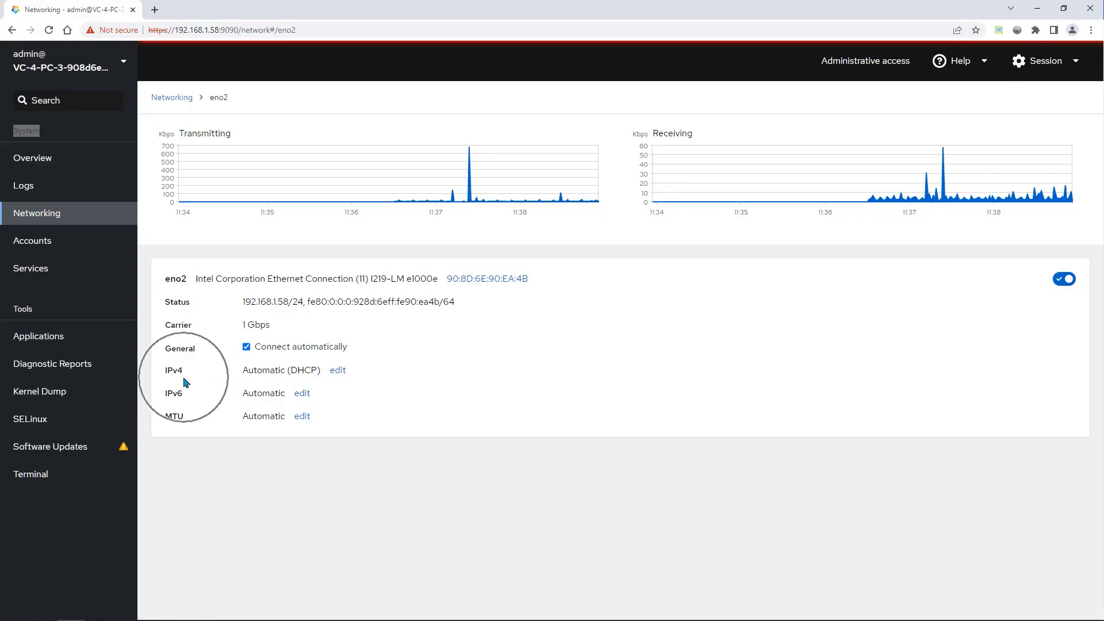
{"action": "left_click", "coordinate": [337, 377]}
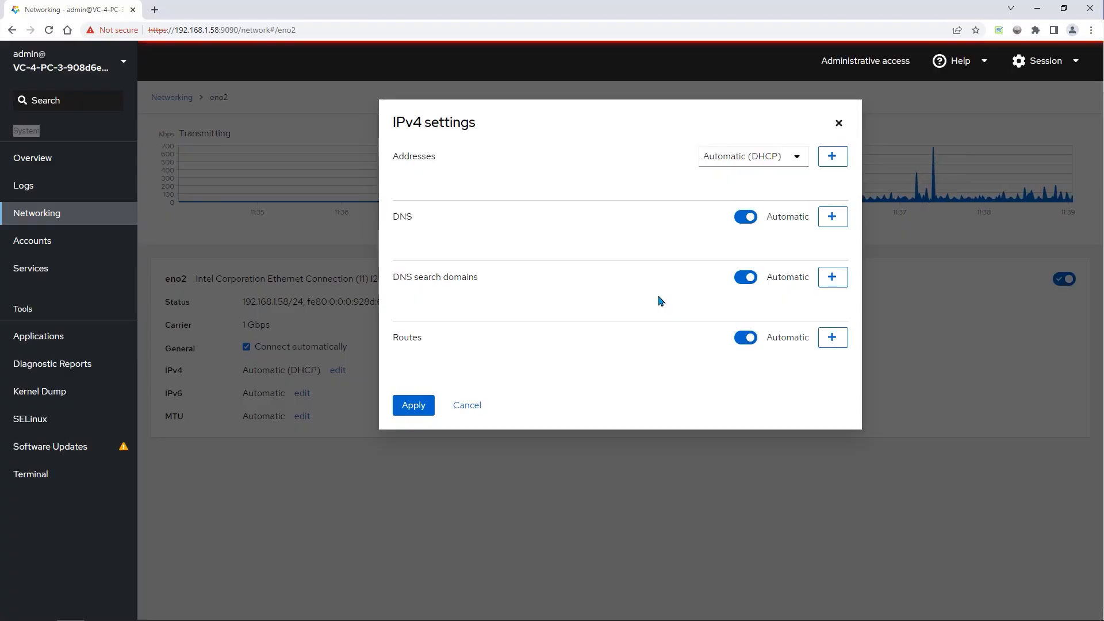
{"action": "left_click", "coordinate": [838, 124]}
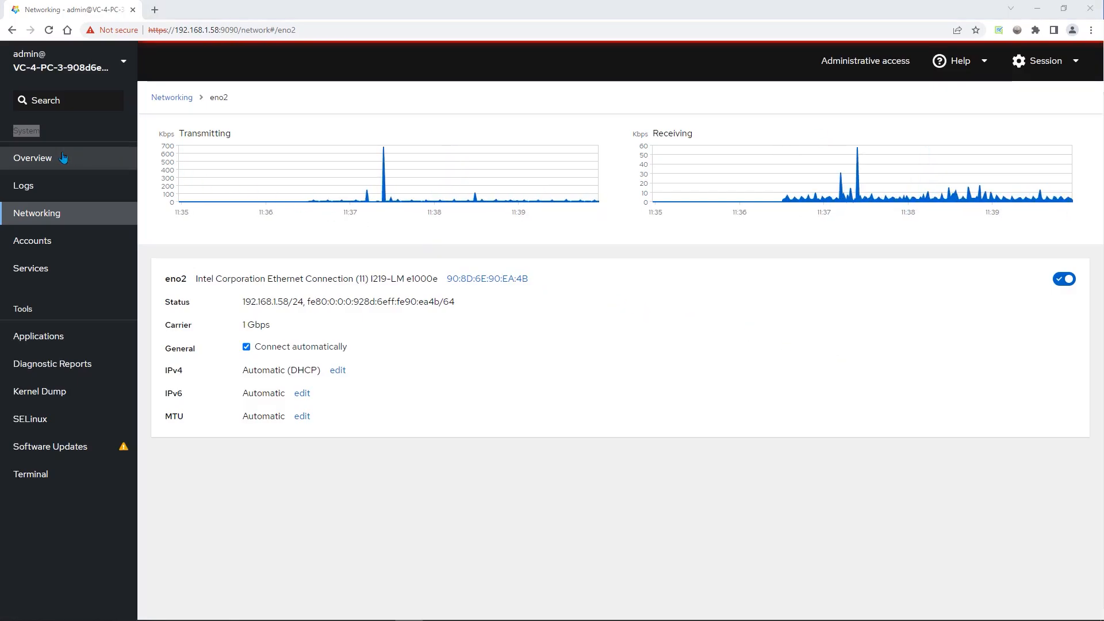
{"action": "key", "text": "ctrl"}
{"action": "key", "text": "ctrl"}
{"action": "key", "text": "ctrl"}
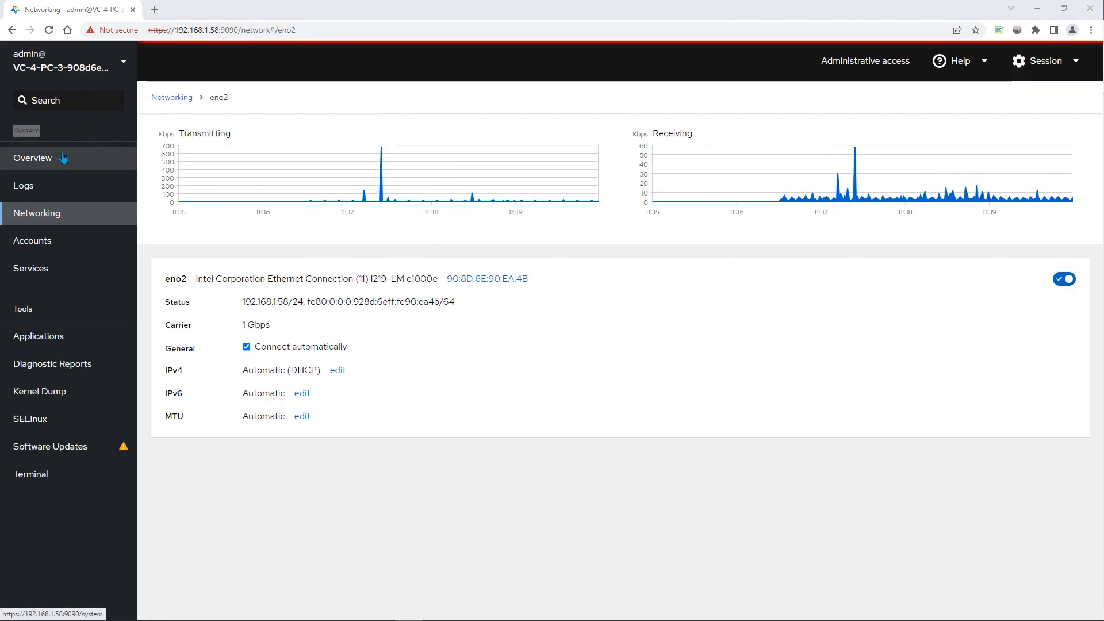
Change the system's real host name to mpr-102-vc-4-pc-3 from the system overview's configuration
{"action": "left_click", "coordinate": [64, 157]}
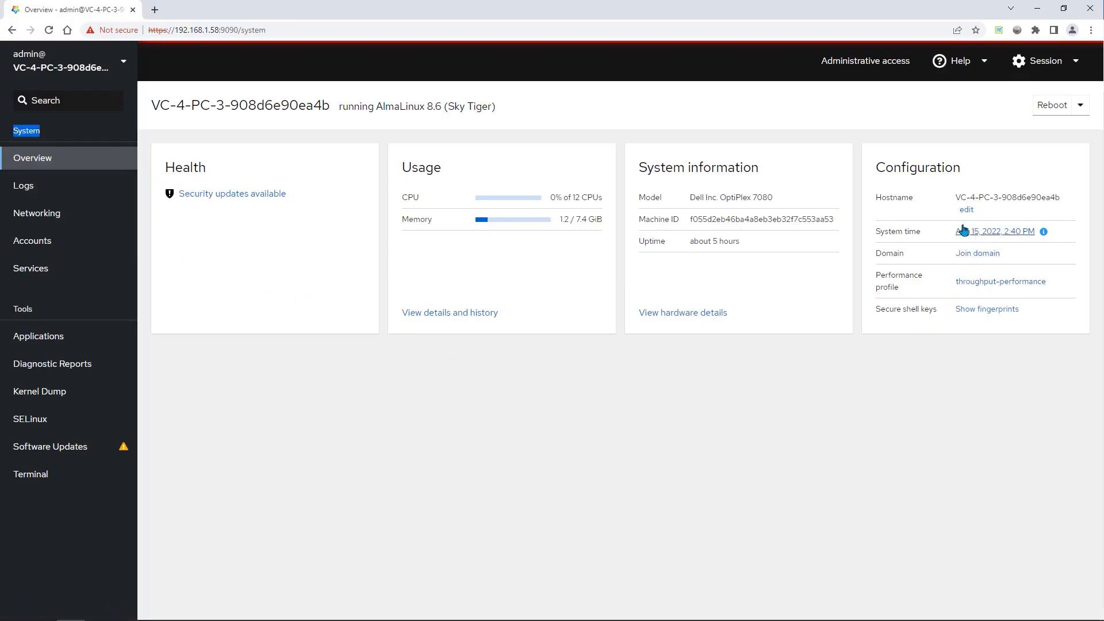
{"action": "left_click", "coordinate": [902, 179]}
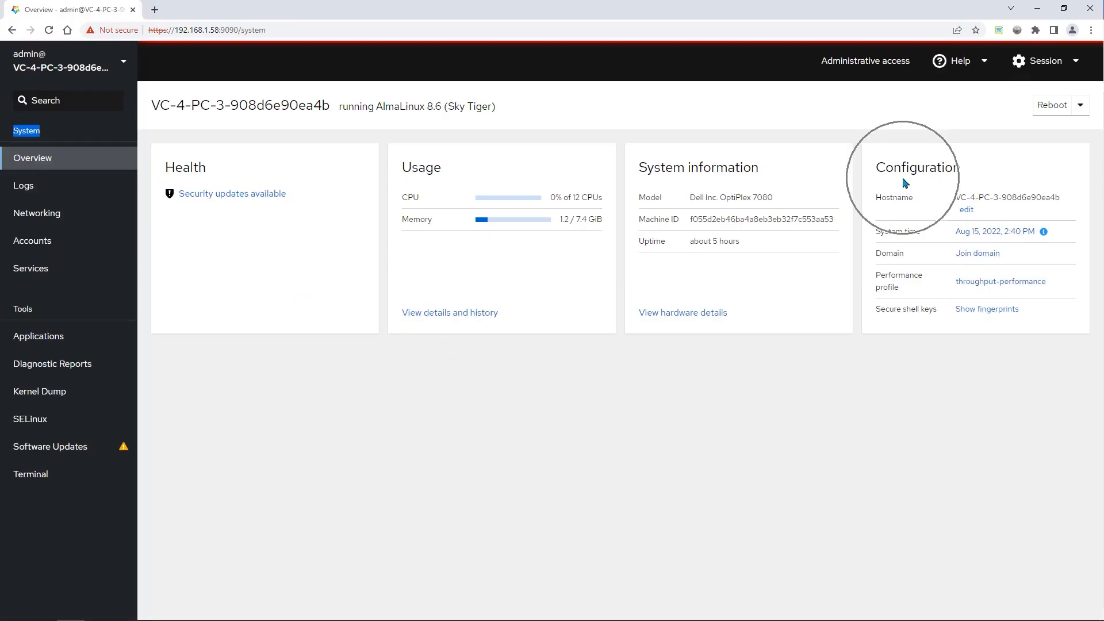
{"action": "left_click", "coordinate": [890, 210]}
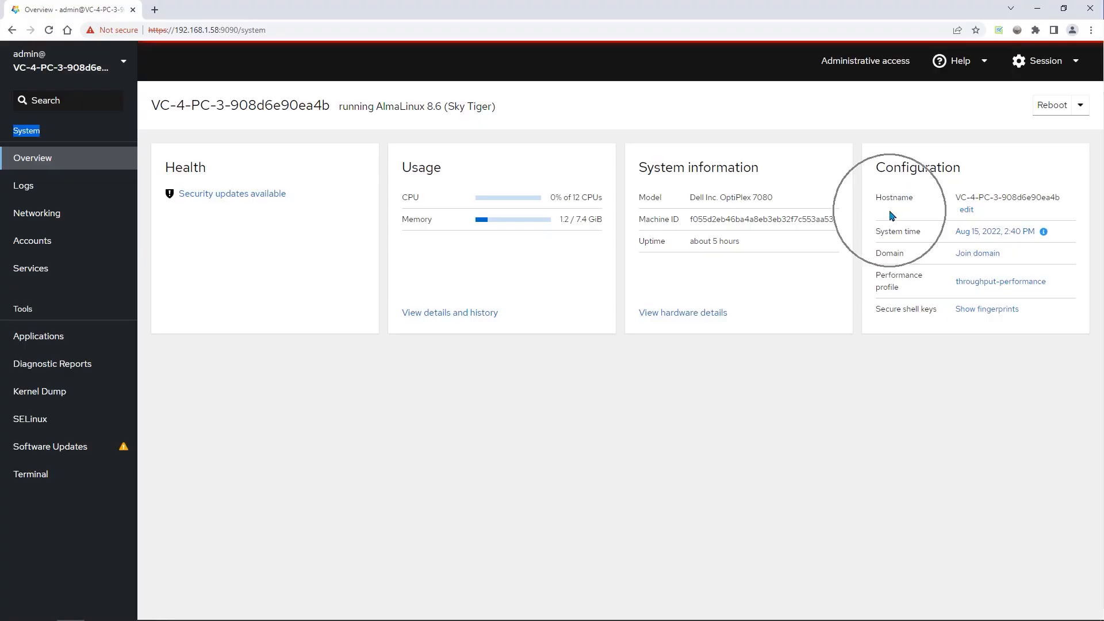
{"action": "left_click", "coordinate": [966, 210]}
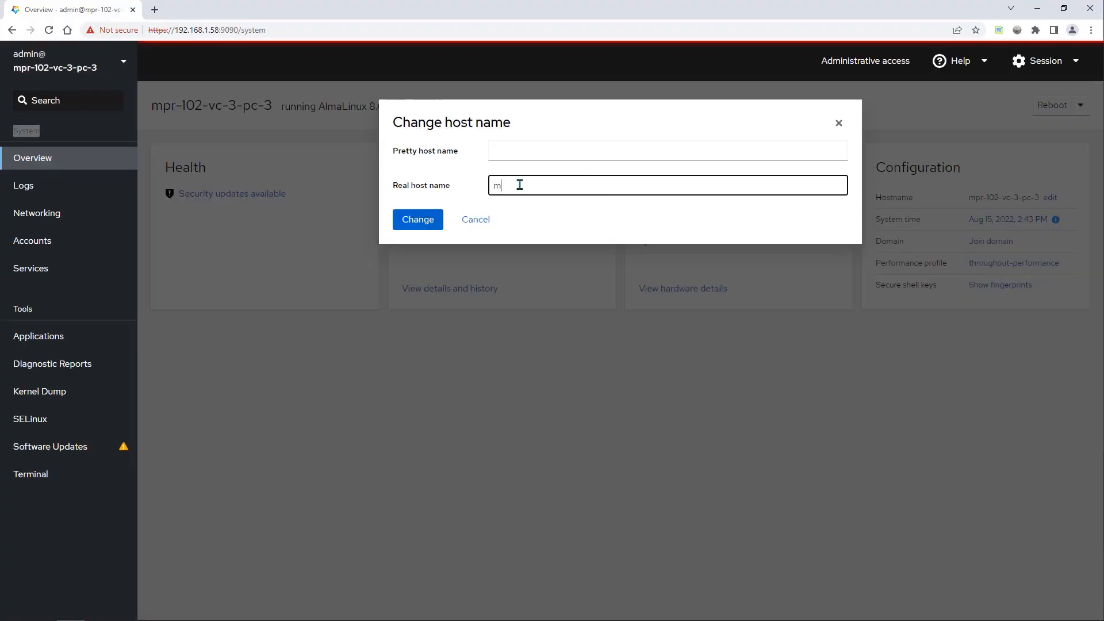
{"action": "type", "text": "mpr-102-vc-4-pc-3"}
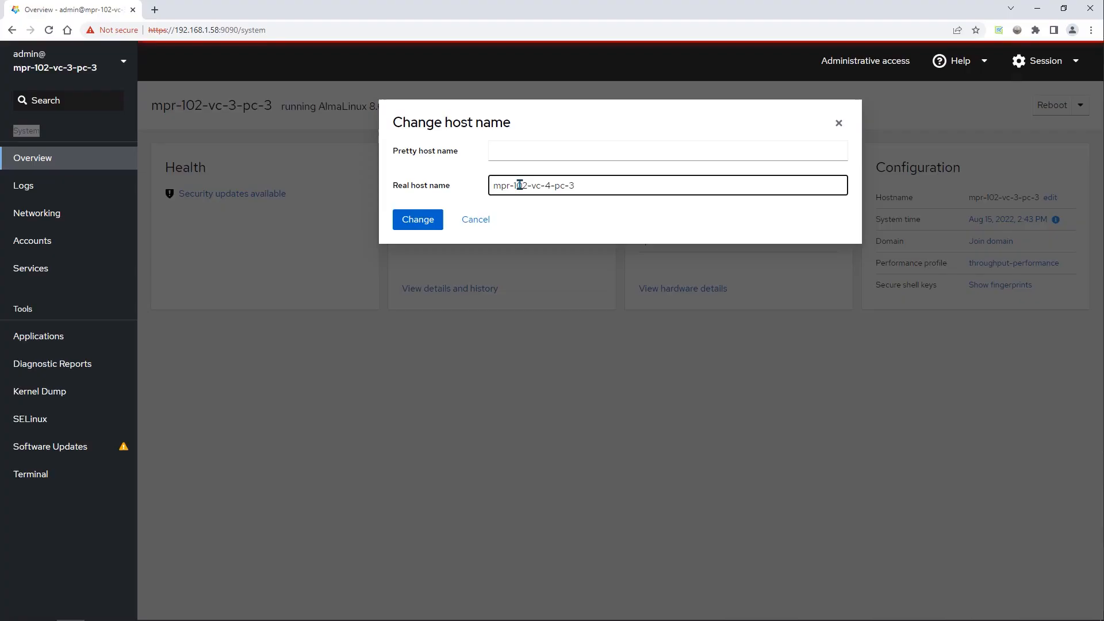
{"action": "left_click", "coordinate": [423, 222]}
{"action": "left_click", "coordinate": [423, 222]}
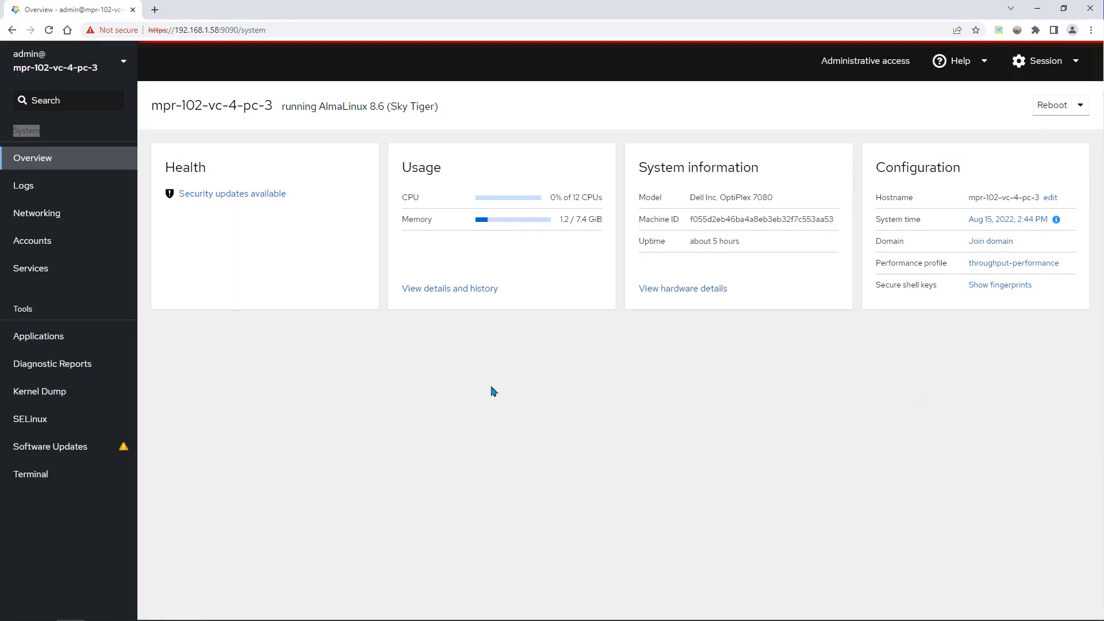
Run sudo regenerateCert.sh in the web console's terminal, submitting the account password for sudo
{"action": "left_click", "coordinate": [61, 483]}
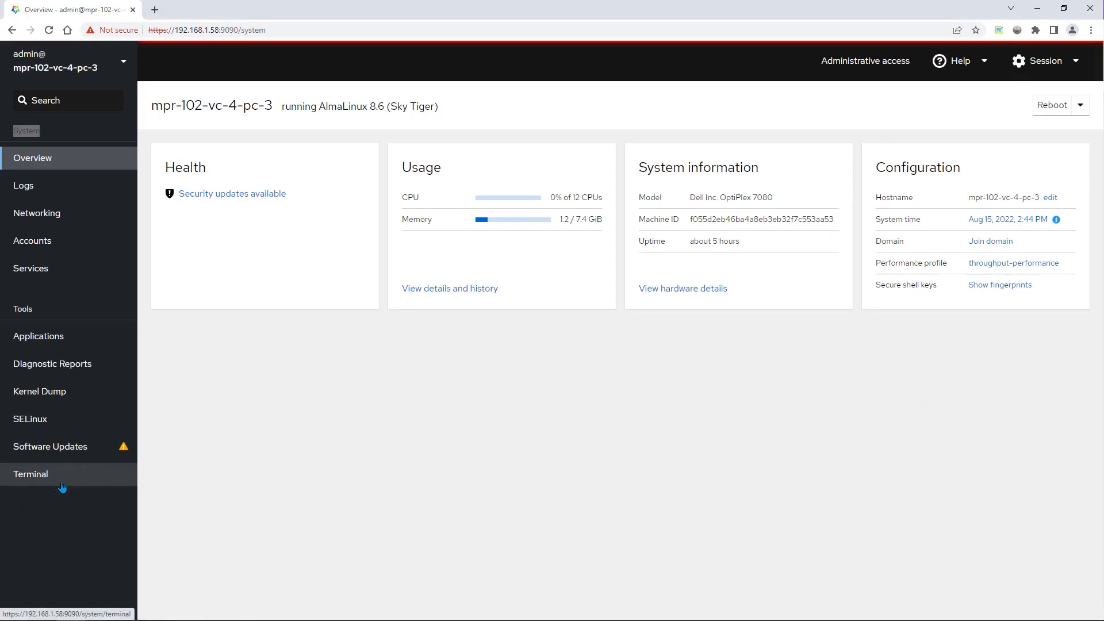
{"action": "left_click", "coordinate": [62, 486]}
{"action": "left_click", "coordinate": [62, 484]}
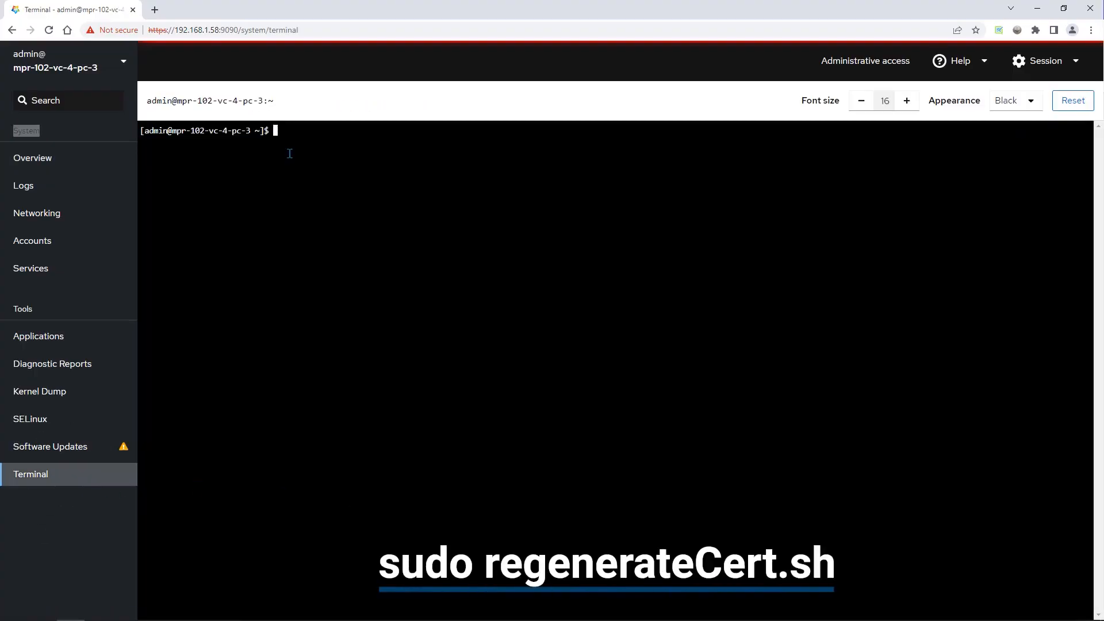
{"action": "type", "text": "sudo regenerateCert.sh"}
{"action": "key", "text": "Return"}
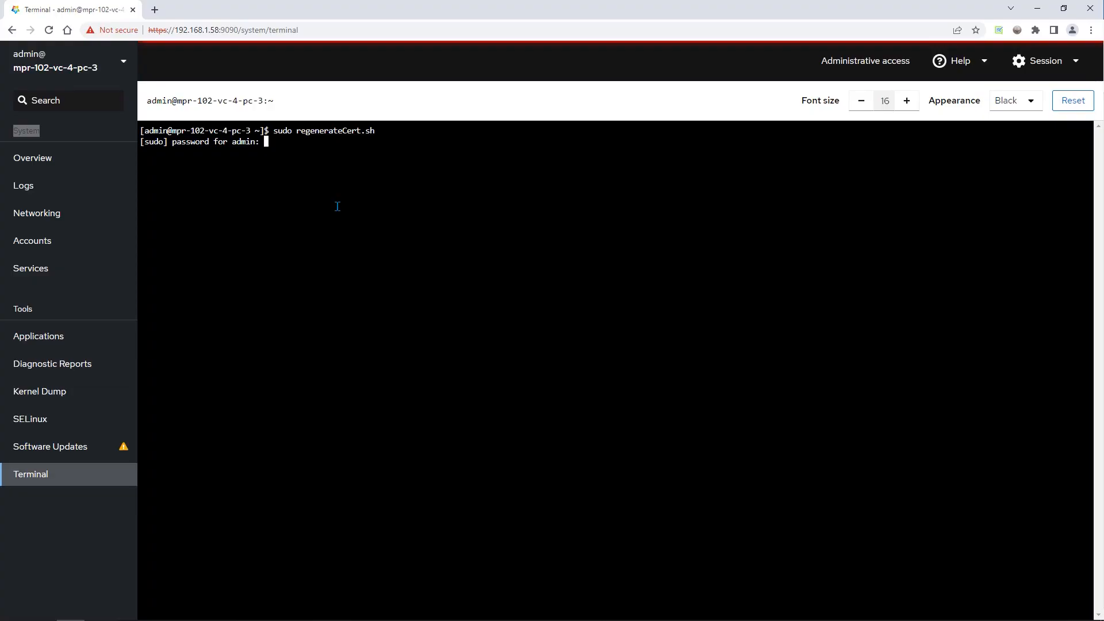
{"action": "key", "text": "Return"}
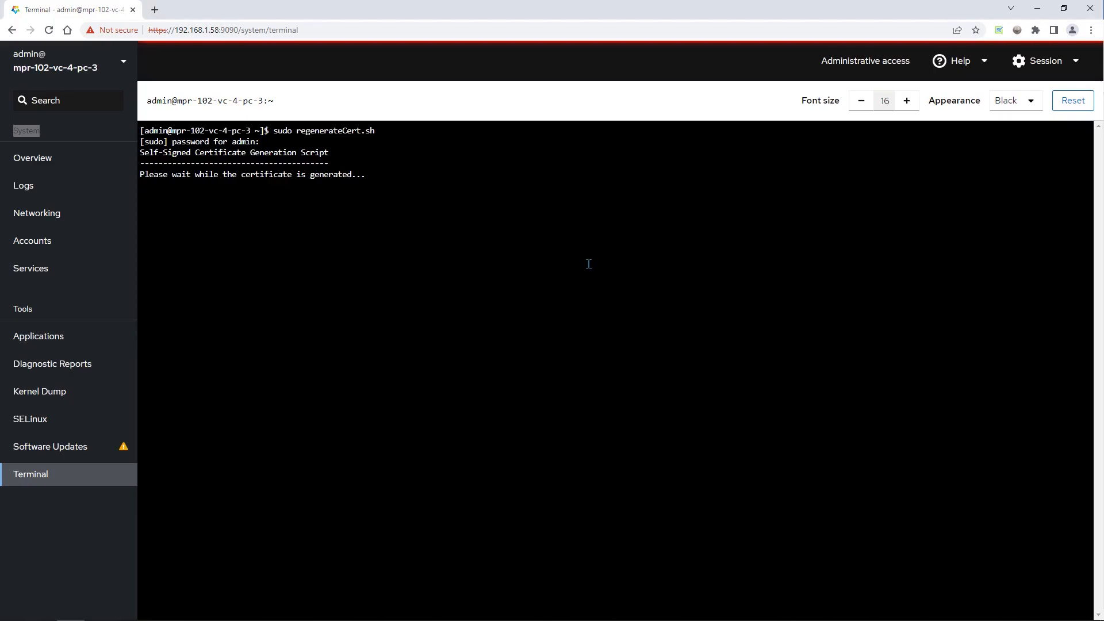
Copy the command sudo systemctl restart httpd.service from the script output and run it at the prompt
{"action": "left_click_drag", "start_coordinate": [347, 239], "coordinate": [173, 239]}
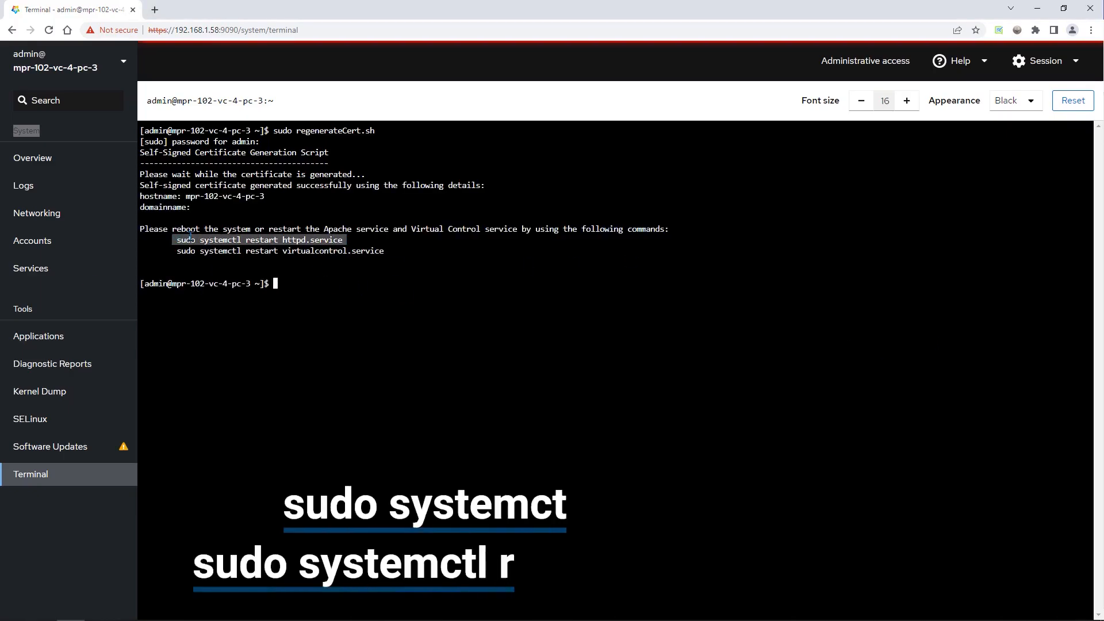
{"action": "right_click", "coordinate": [189, 236]}
{"action": "left_click", "coordinate": [206, 246]}
{"action": "right_click", "coordinate": [292, 286]}
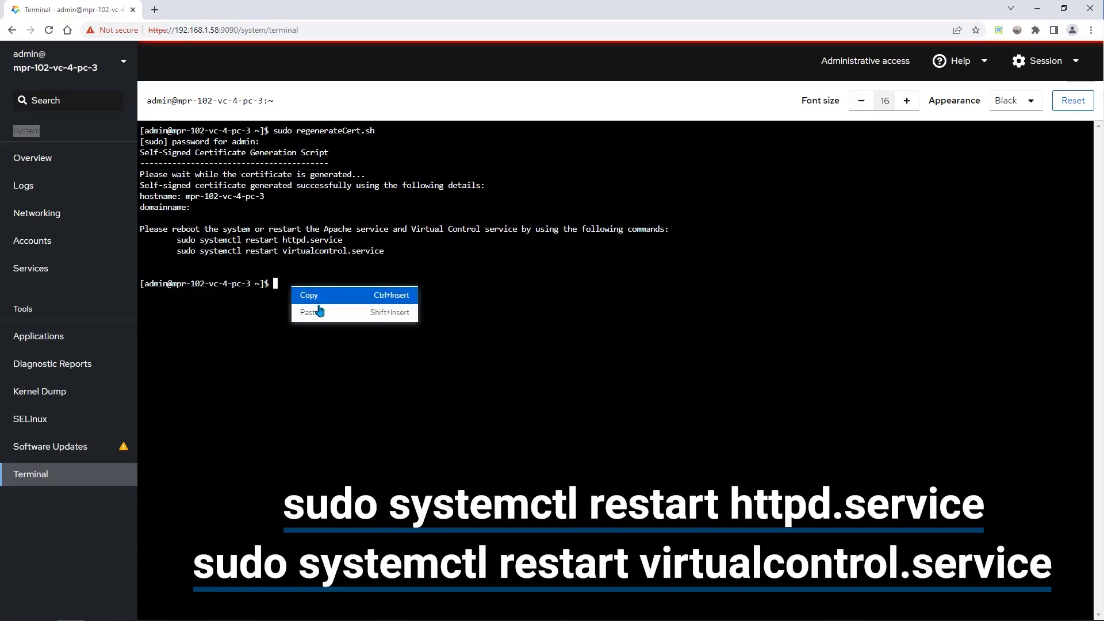
{"action": "left_click", "coordinate": [319, 311]}
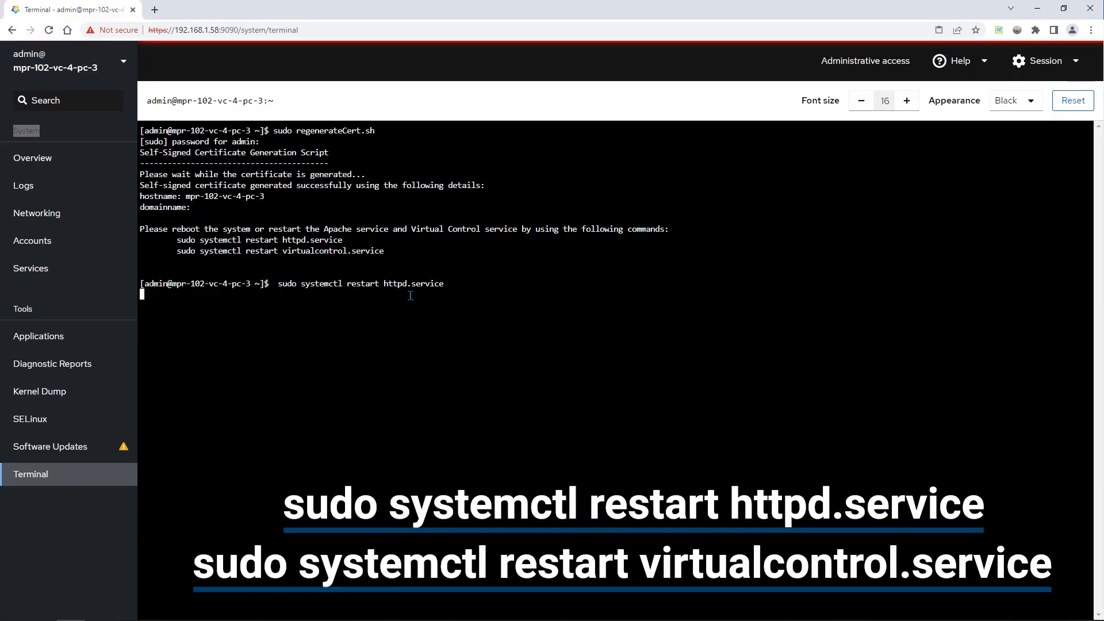
Copy the command sudo systemctl restart virtualcontrol.service from the script output and run it in the terminal
{"action": "left_click_drag", "start_coordinate": [386, 250], "coordinate": [176, 251]}
{"action": "right_click", "coordinate": [188, 255]}
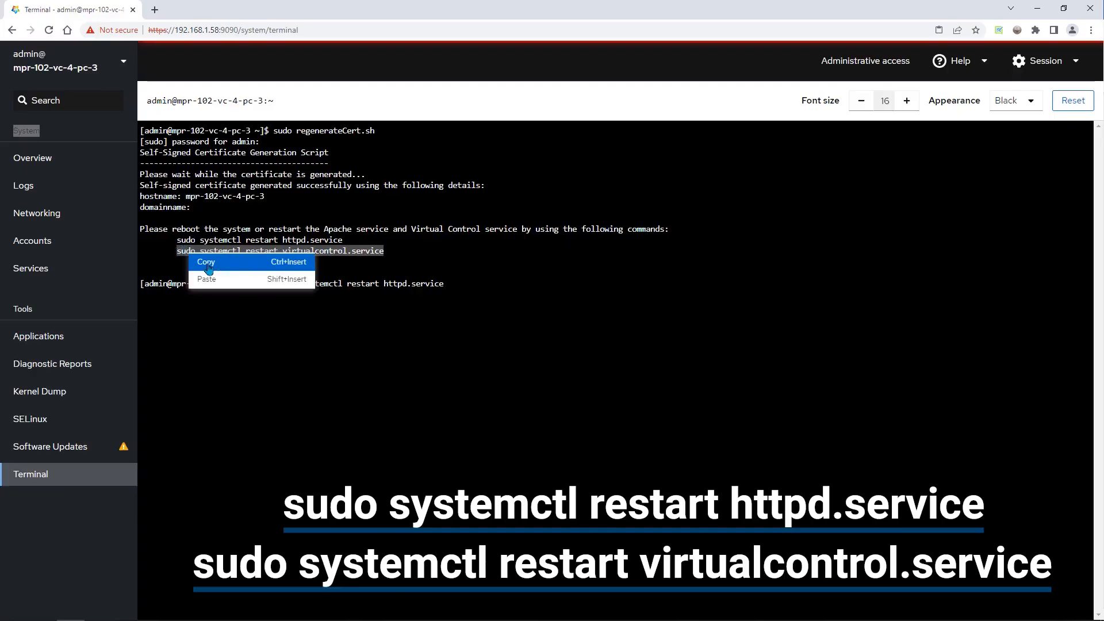
{"action": "left_click", "coordinate": [208, 268]}
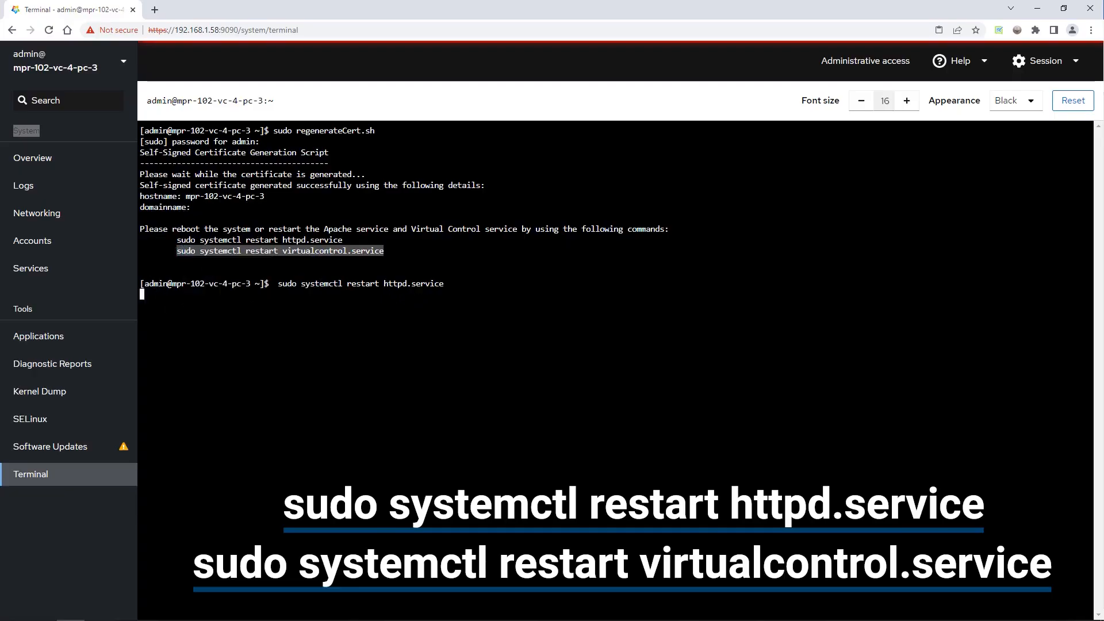
{"action": "right_click", "coordinate": [302, 291]}
{"action": "left_click", "coordinate": [339, 326]}
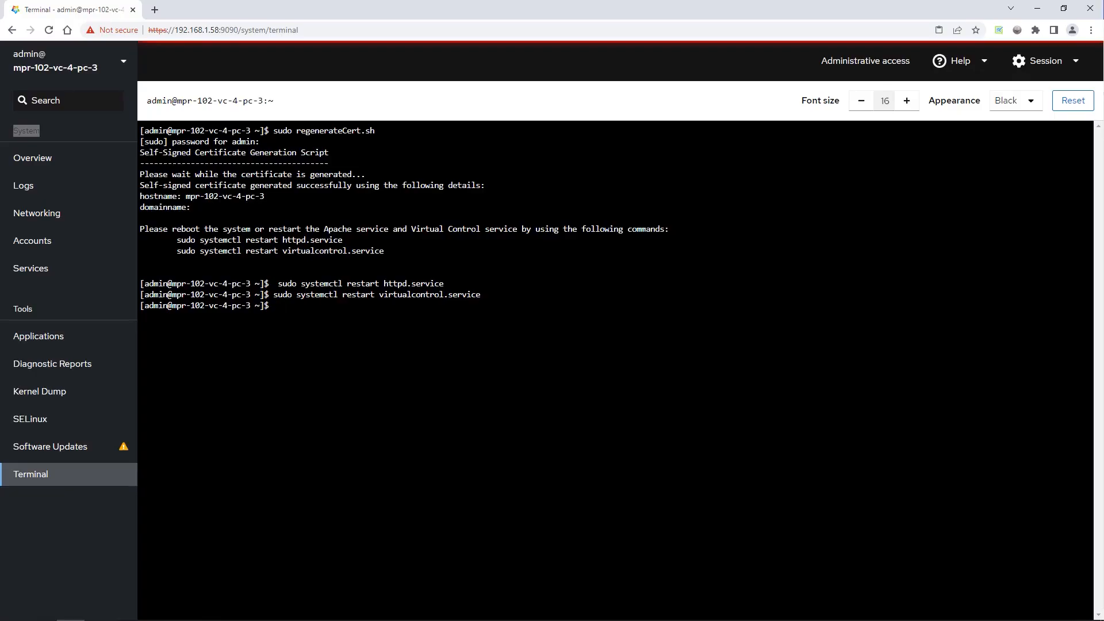
Change the system's time zone to America/Los Angeles from the overview's configuration and reload the page
{"action": "left_click", "coordinate": [57, 167]}
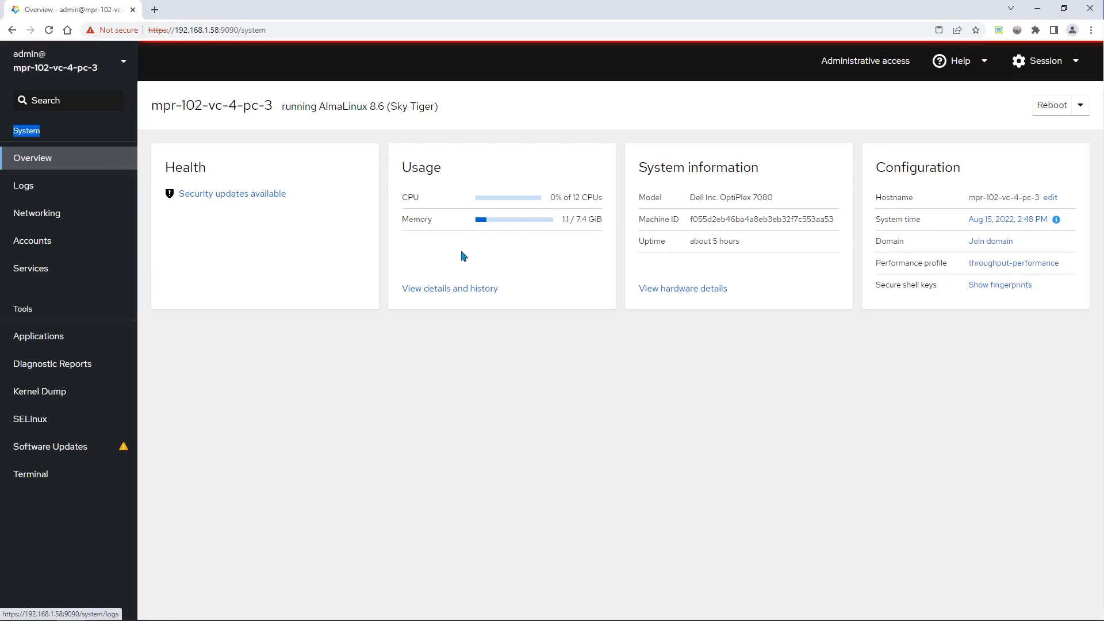
{"action": "key", "text": "ctrl"}
{"action": "key", "text": "ctrl"}
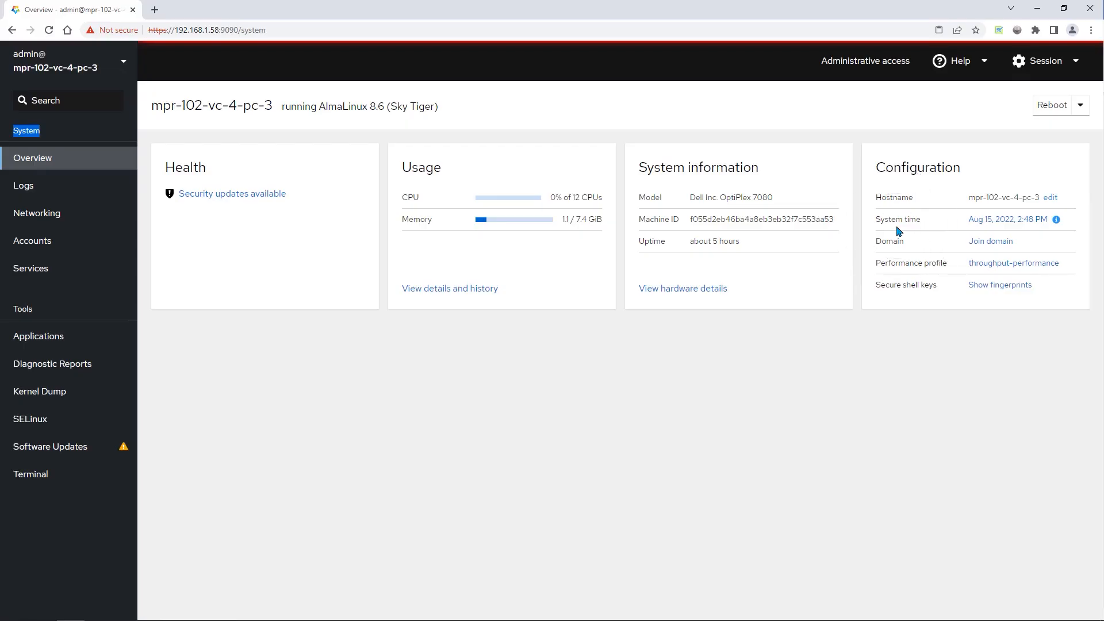
{"action": "key", "text": "ctrl"}
{"action": "key", "text": "ctrl"}
{"action": "key", "text": "ctrl"}
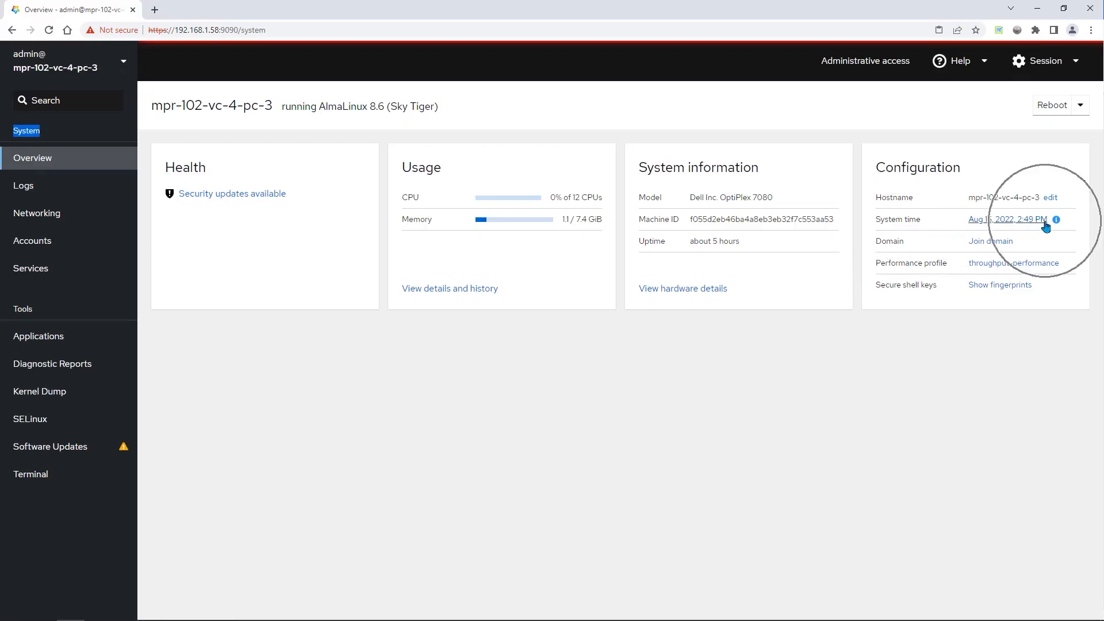
{"action": "left_click", "coordinate": [1045, 226]}
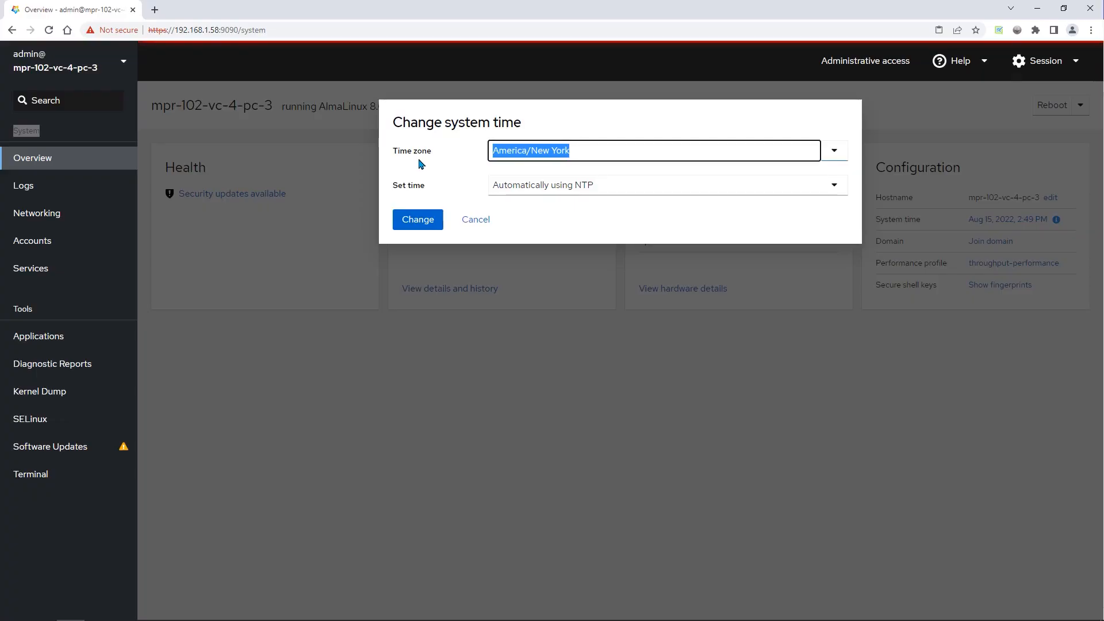
{"action": "left_click", "coordinate": [834, 152]}
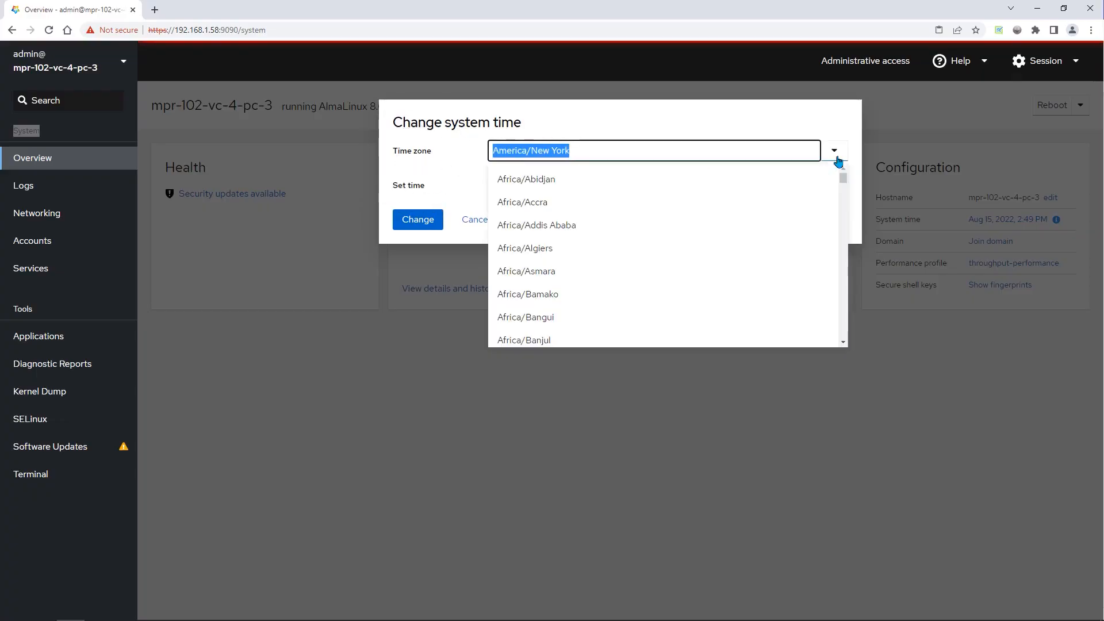
{"action": "type", "text": "amer"}
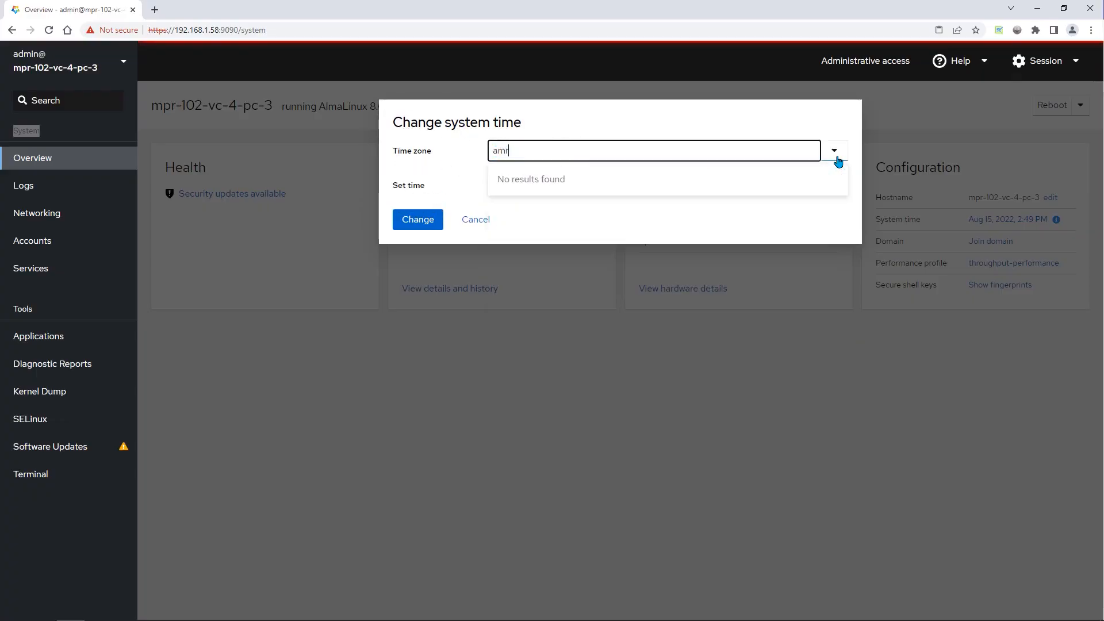
{"action": "type", "text": "ica/los"}
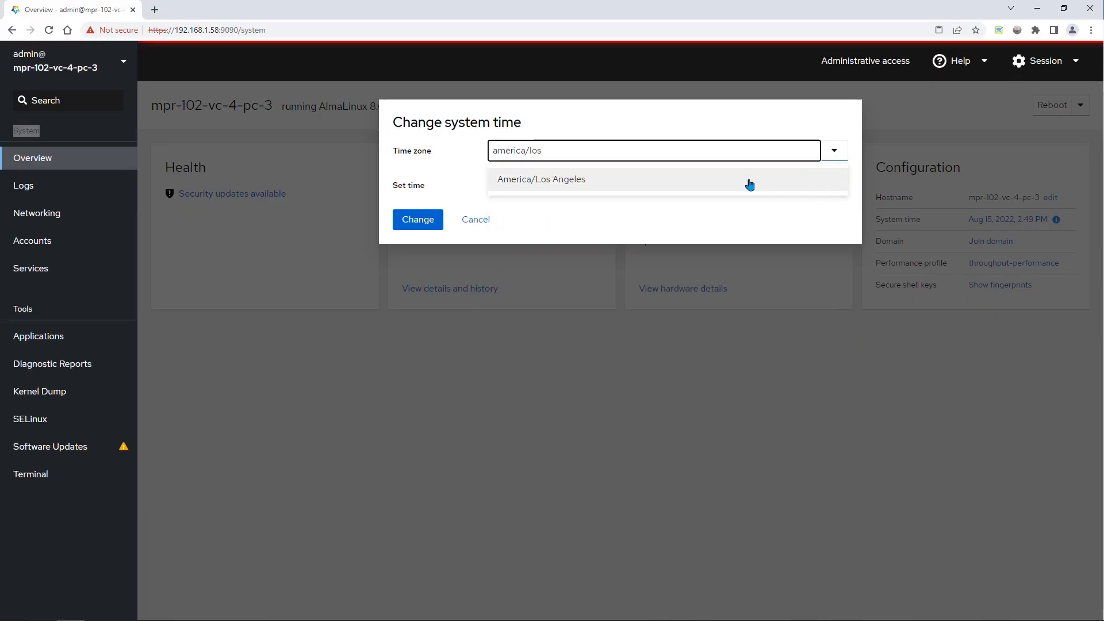
{"action": "left_click", "coordinate": [747, 183]}
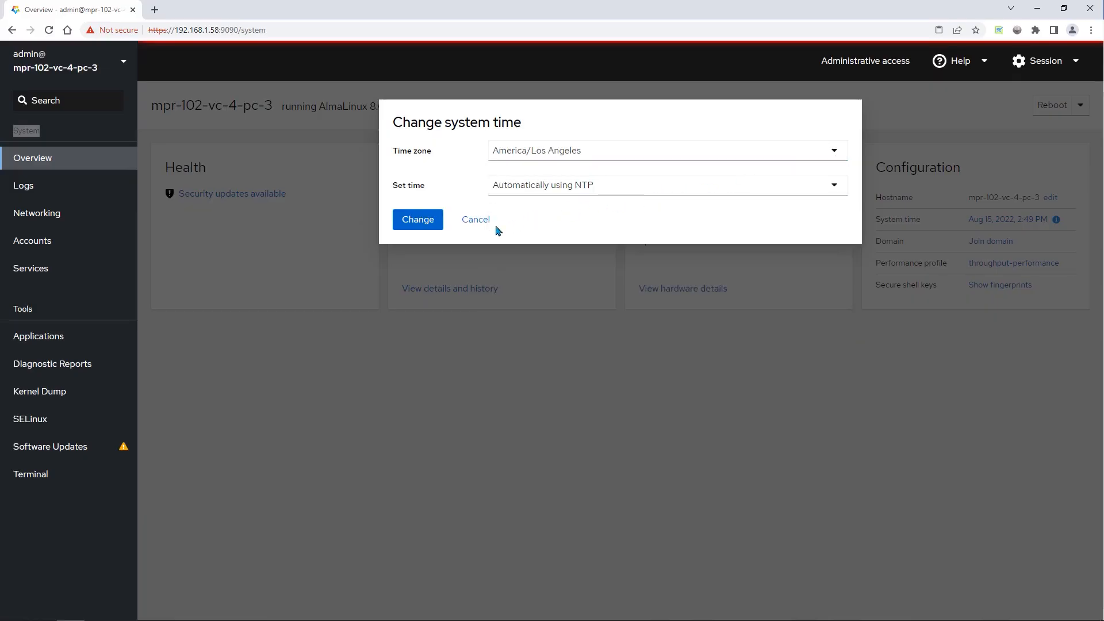
{"action": "left_click", "coordinate": [415, 224]}
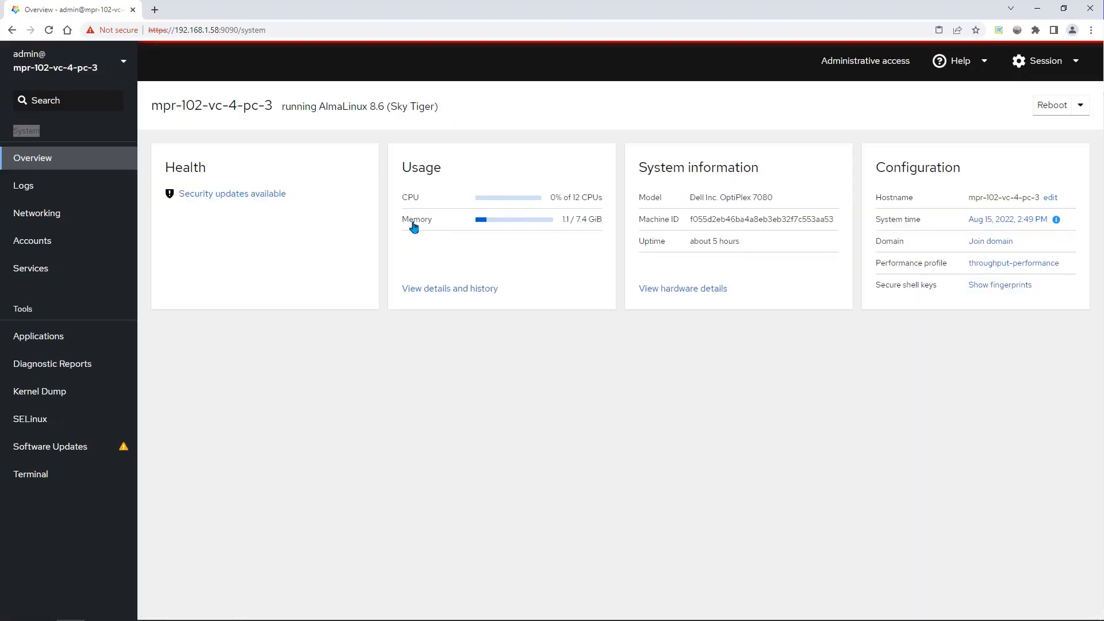
{"action": "left_click", "coordinate": [49, 30]}
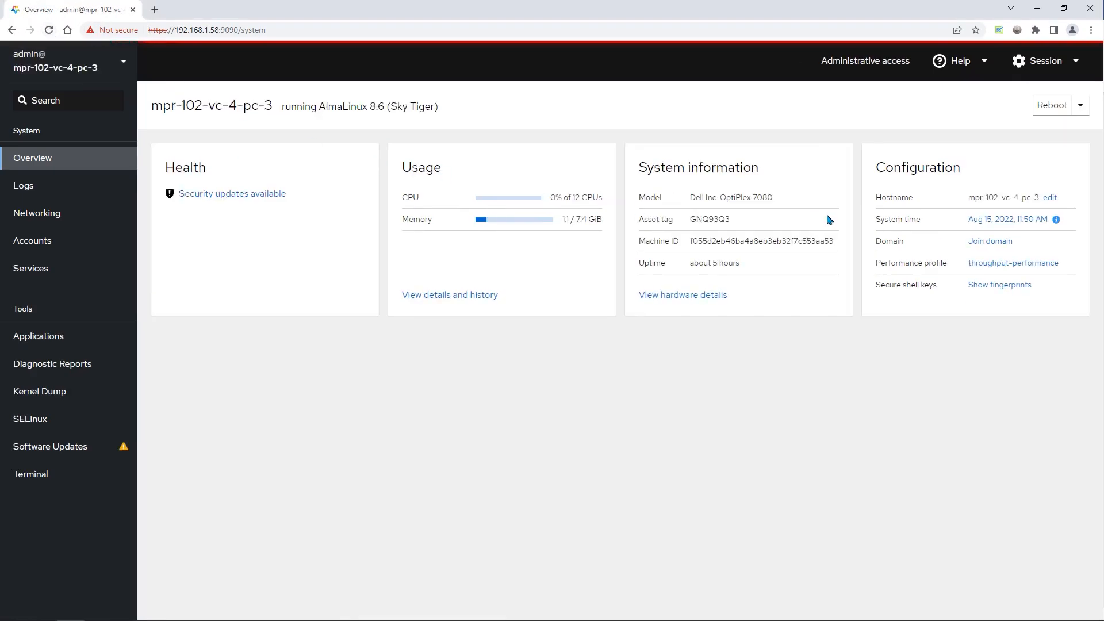